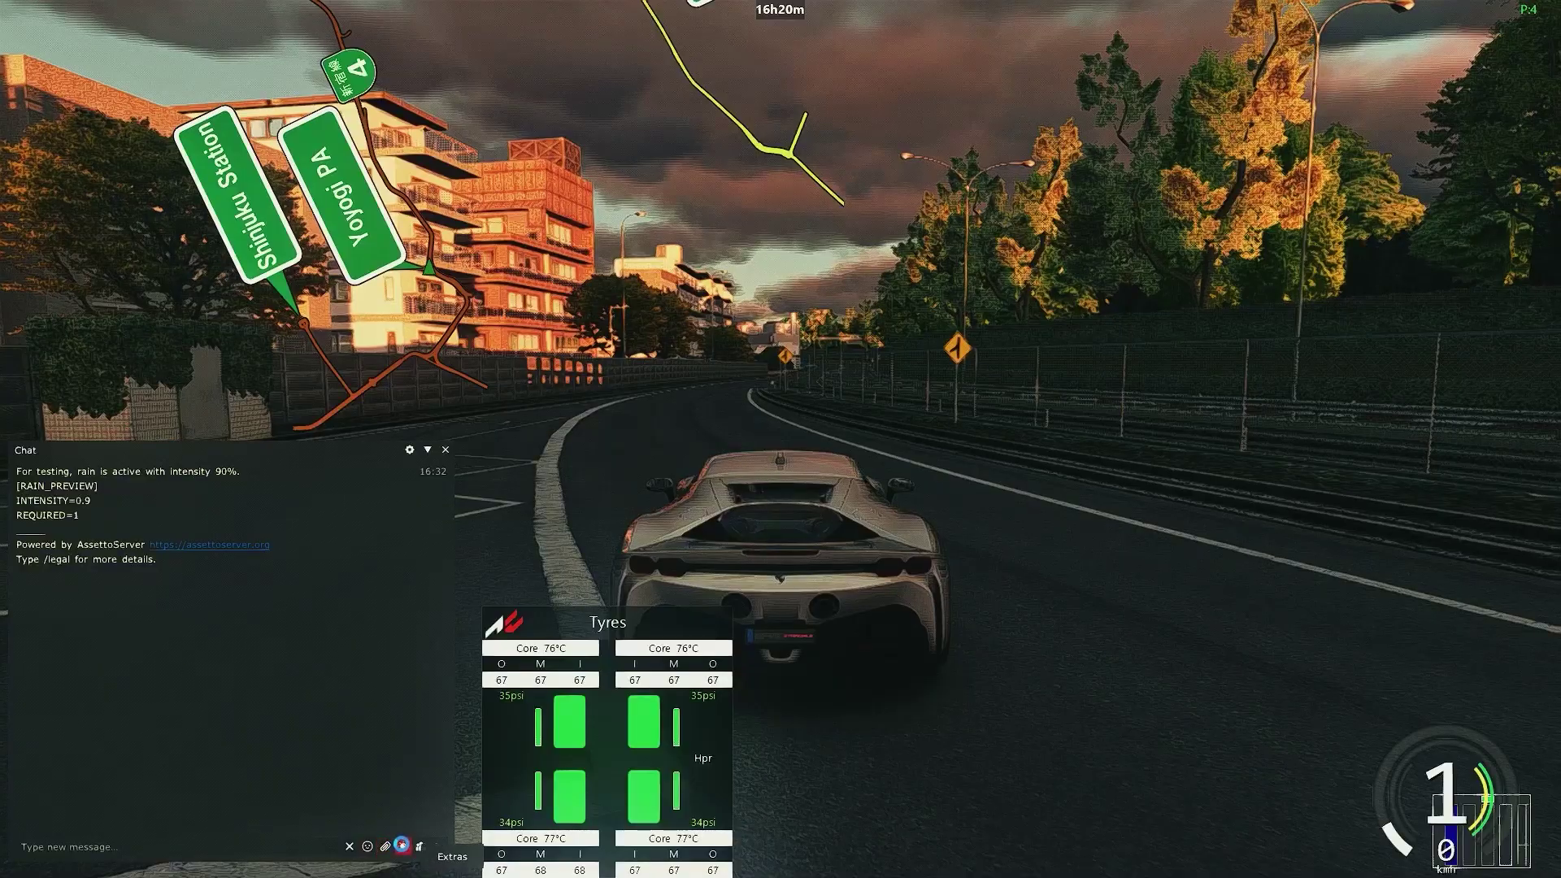
Step: Teleport the car to the first Oi PA spot from the chat extras menu
left_click(394, 846)
left_click(370, 735)
left_click(738, 413)
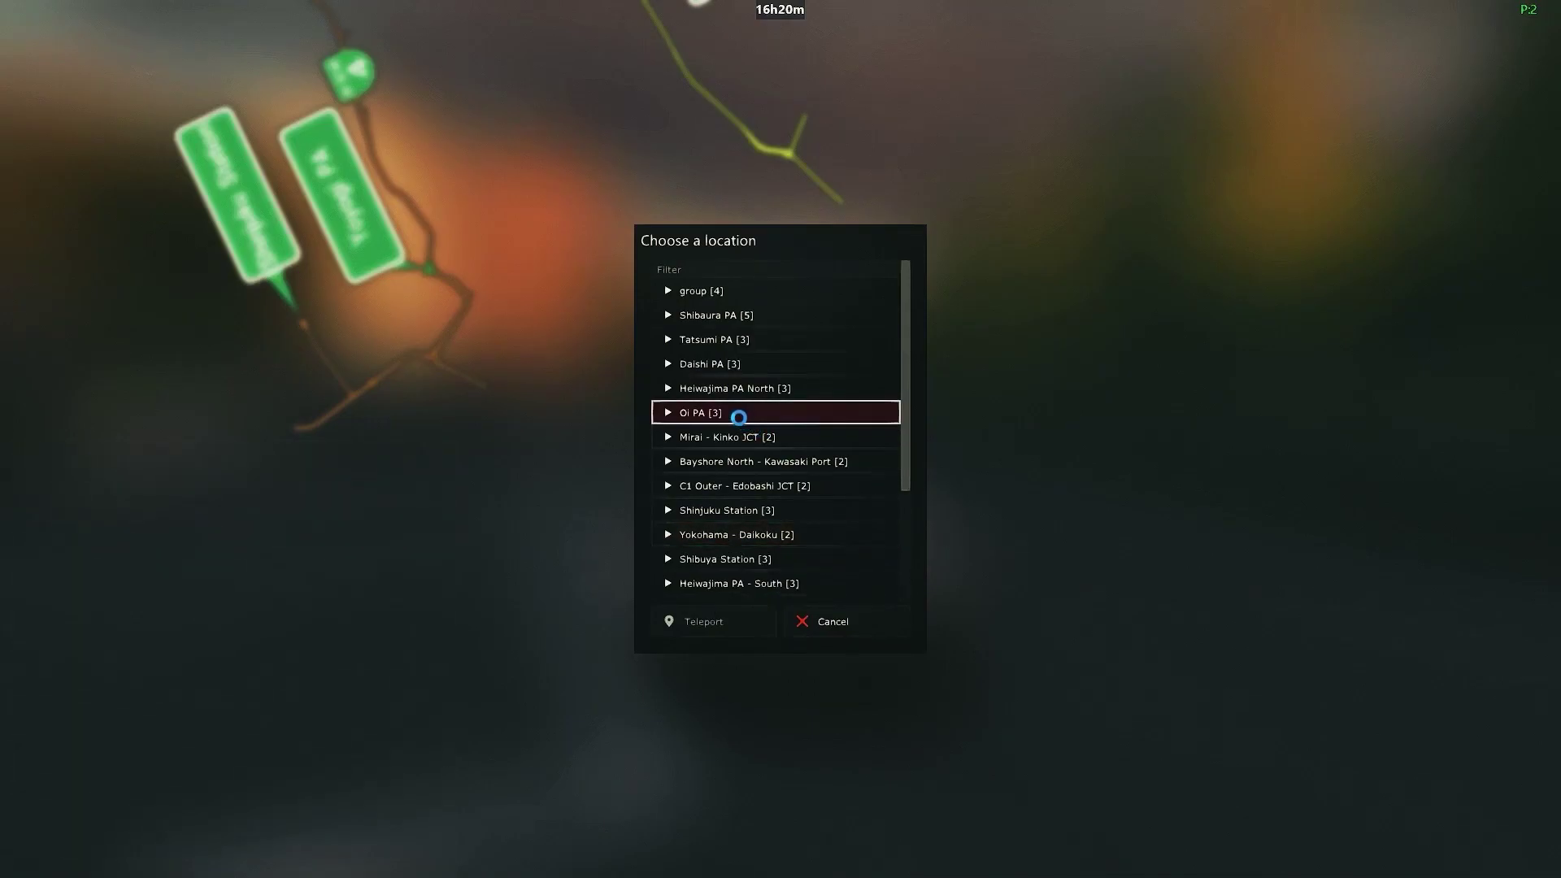
left_click(680, 436)
left_click(735, 620)
Step: Repaint the car pink FF1CA8 with Change car color and apply it
left_click(394, 847)
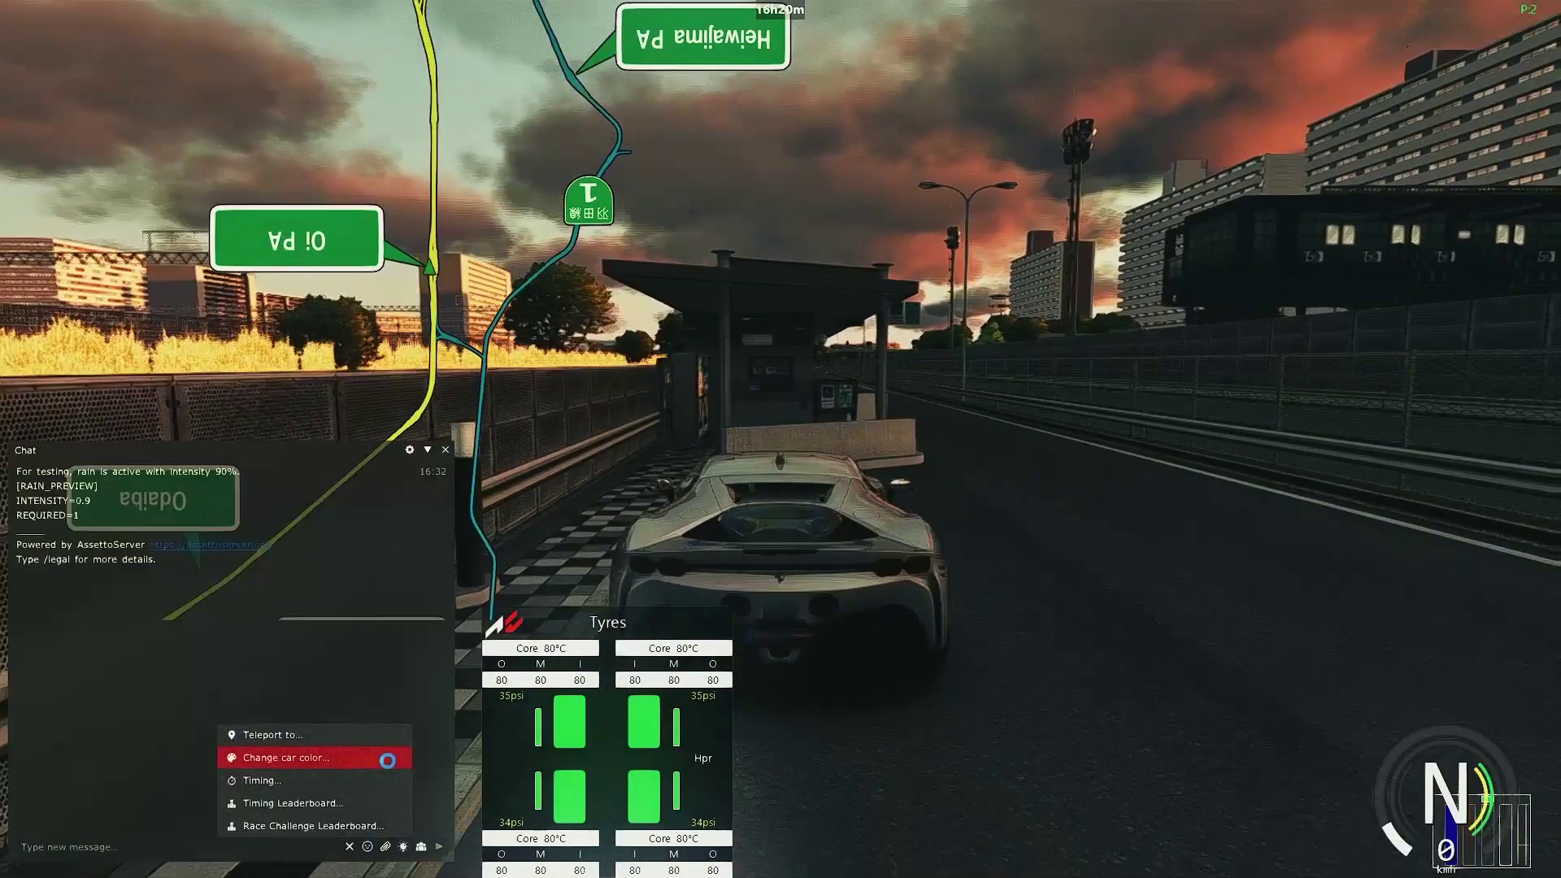
left_click(382, 756)
mouse_move(826, 445)
left_mouse_down()
mouse_move(836, 418)
mouse_move(861, 415)
left_mouse_up()
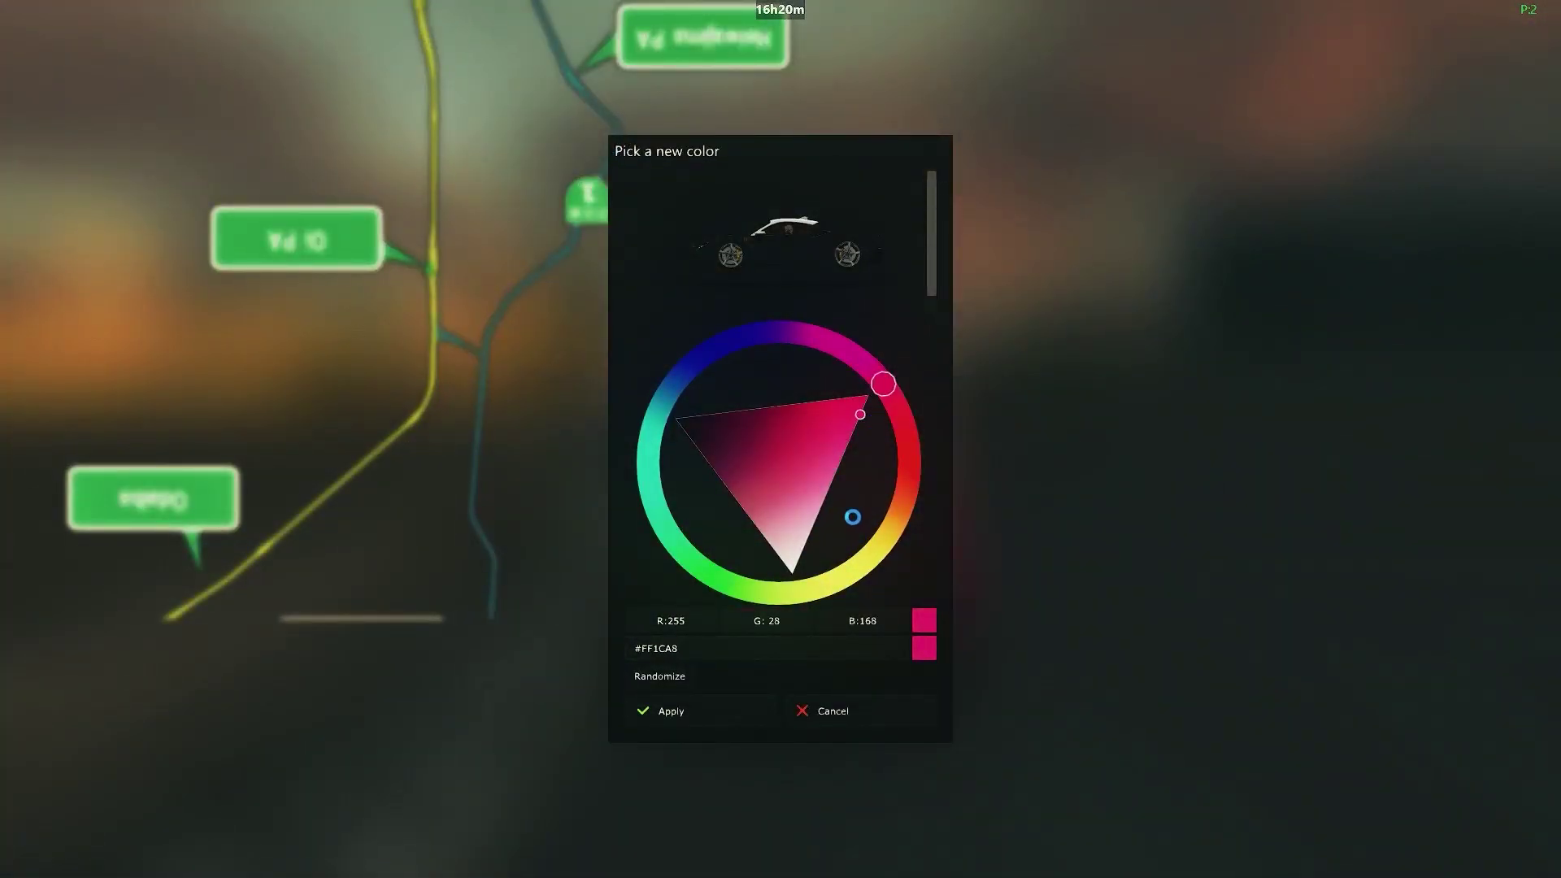
left_click(700, 711)
Step: Open the Race Challenge Leaderboard, then close it
left_click(395, 846)
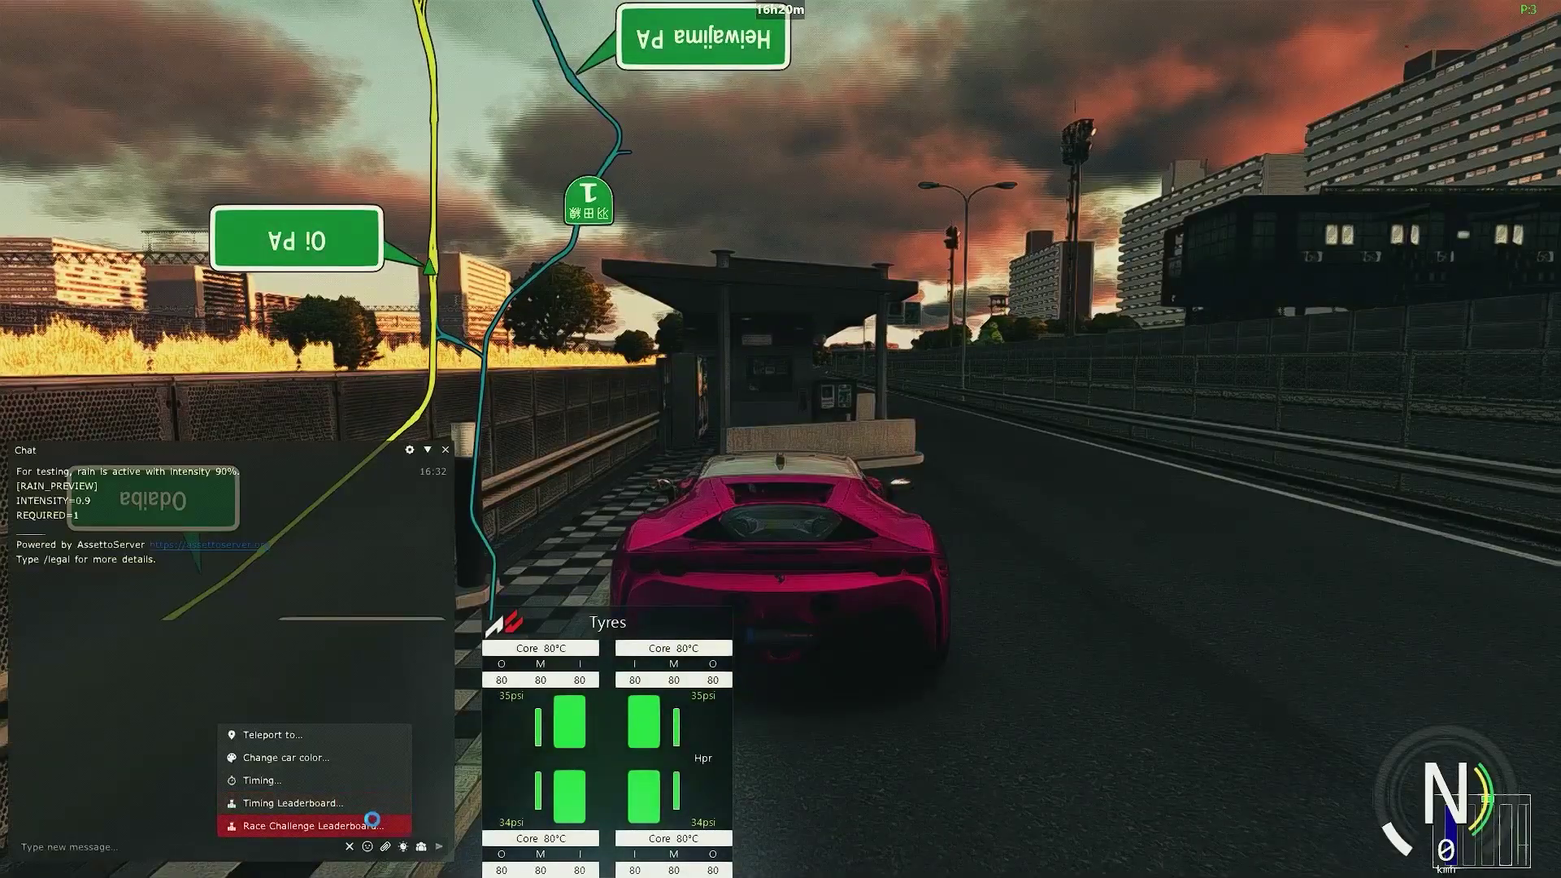
left_click(374, 826)
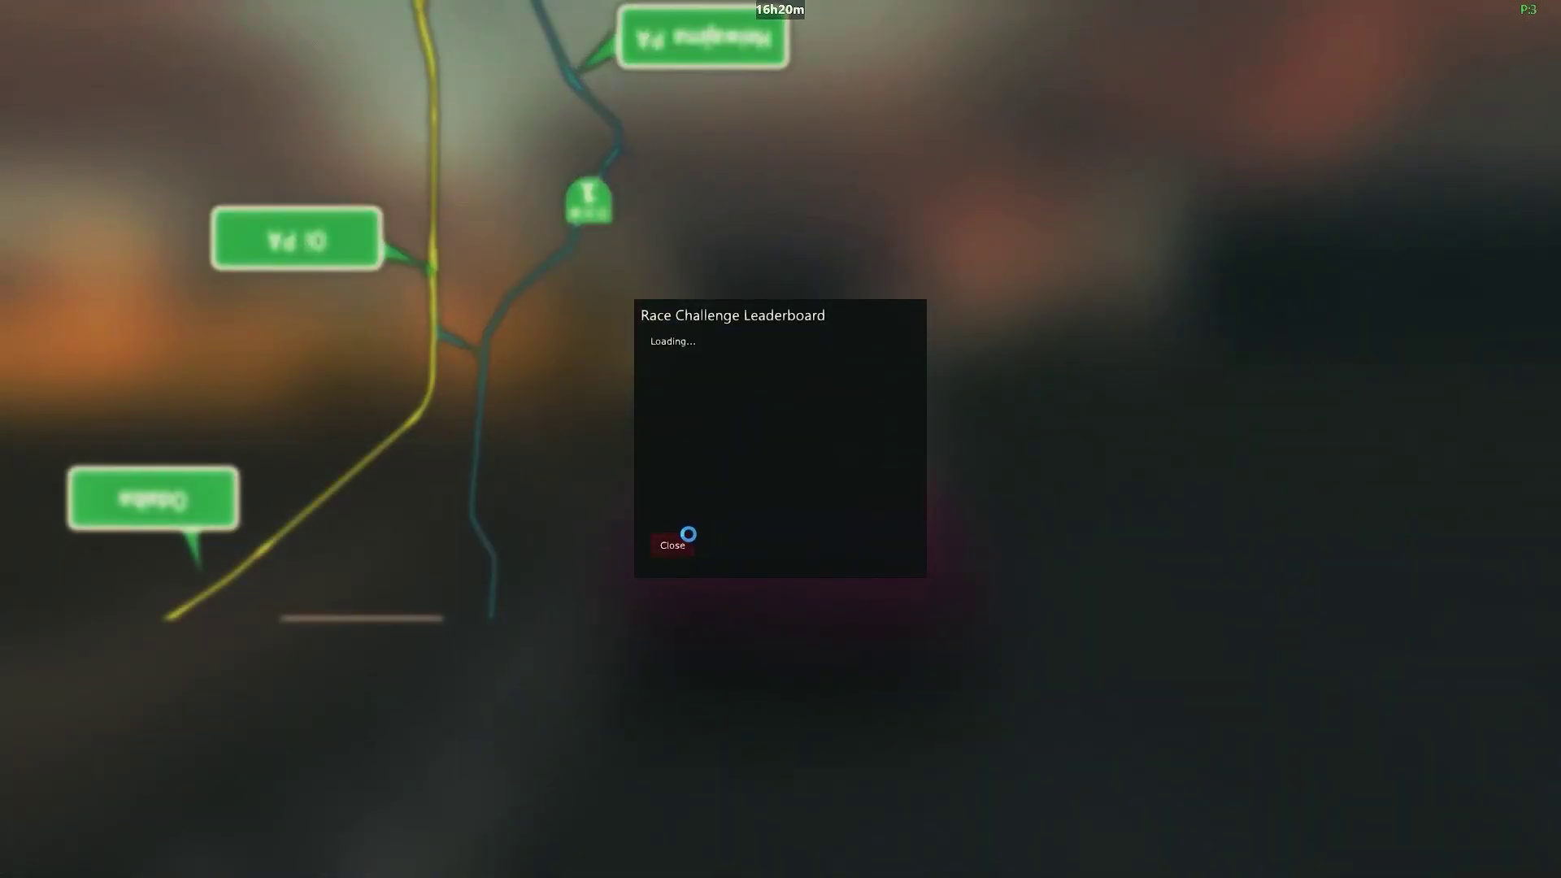
left_click(674, 544)
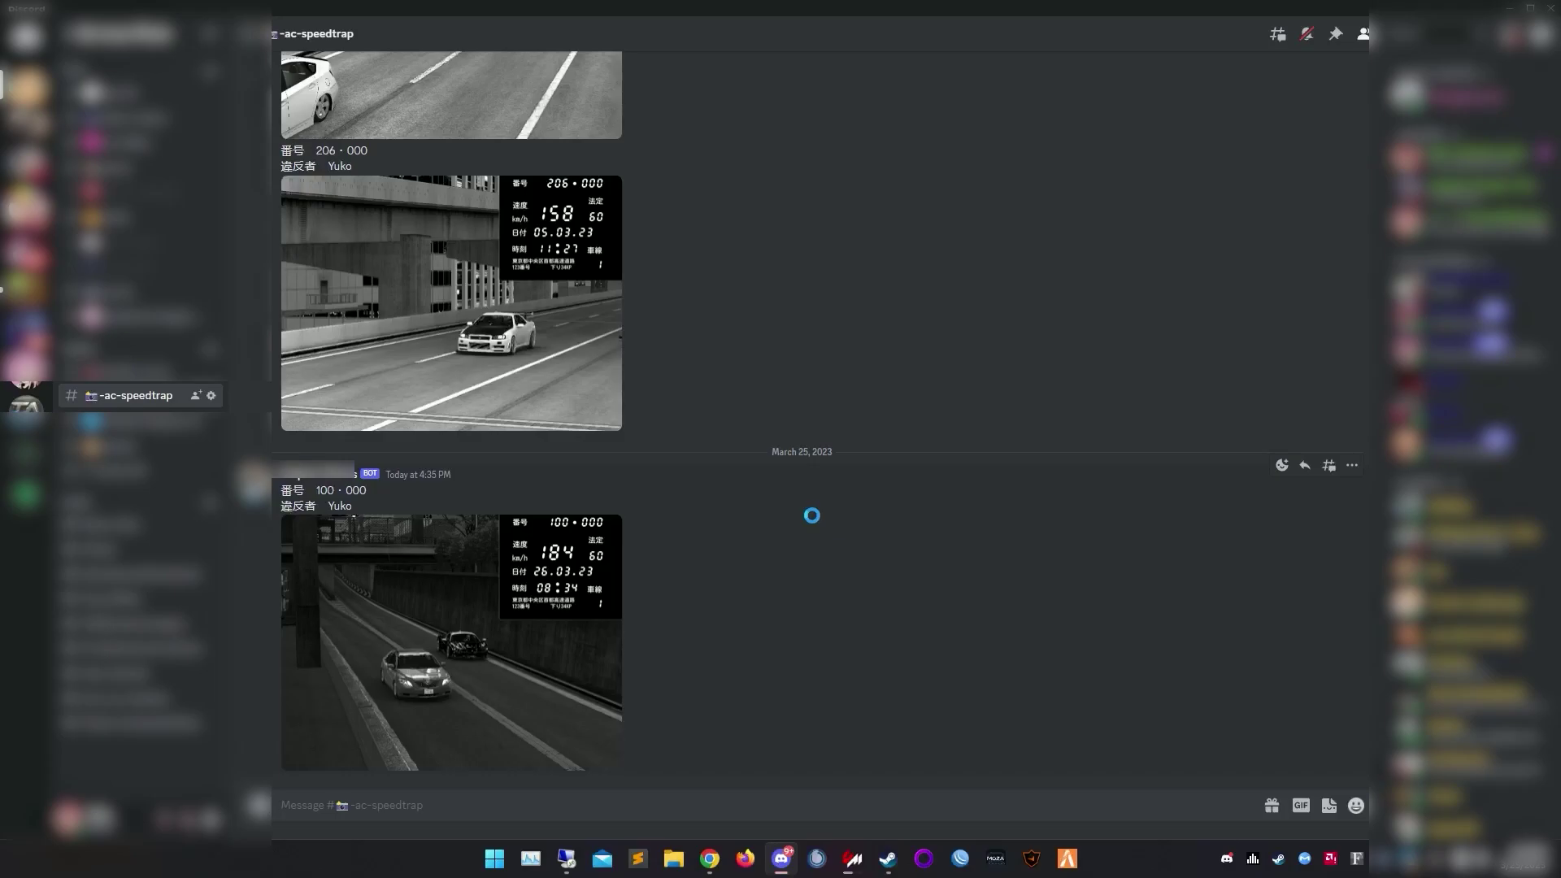
Step: Enlarge the latest speed-camera photo in the speedtrap channel, then close the viewer
left_click(521, 606)
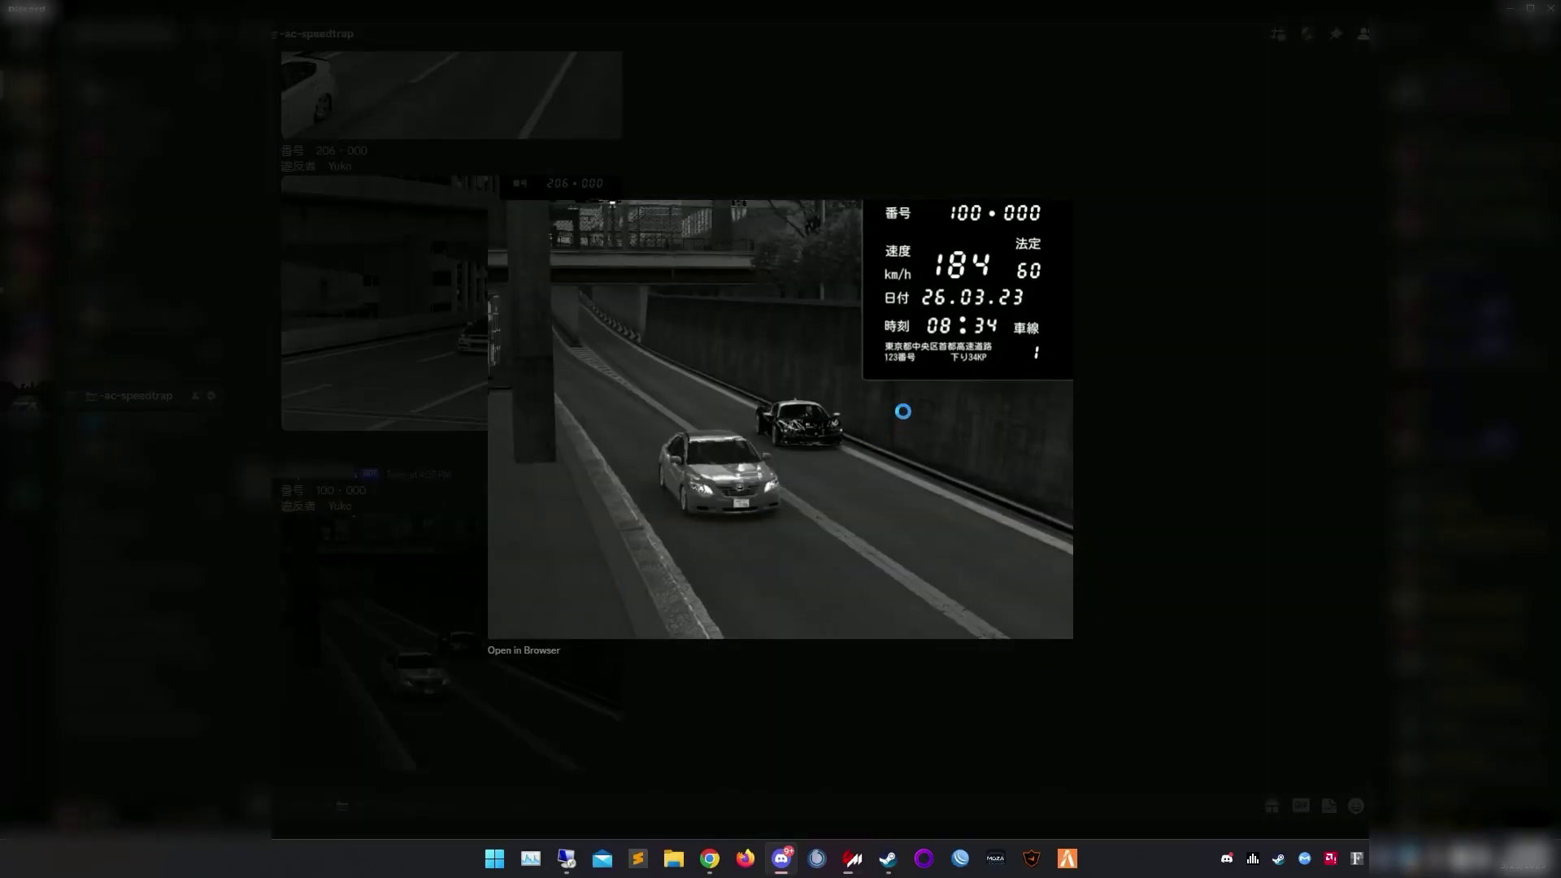
left_click(1090, 303)
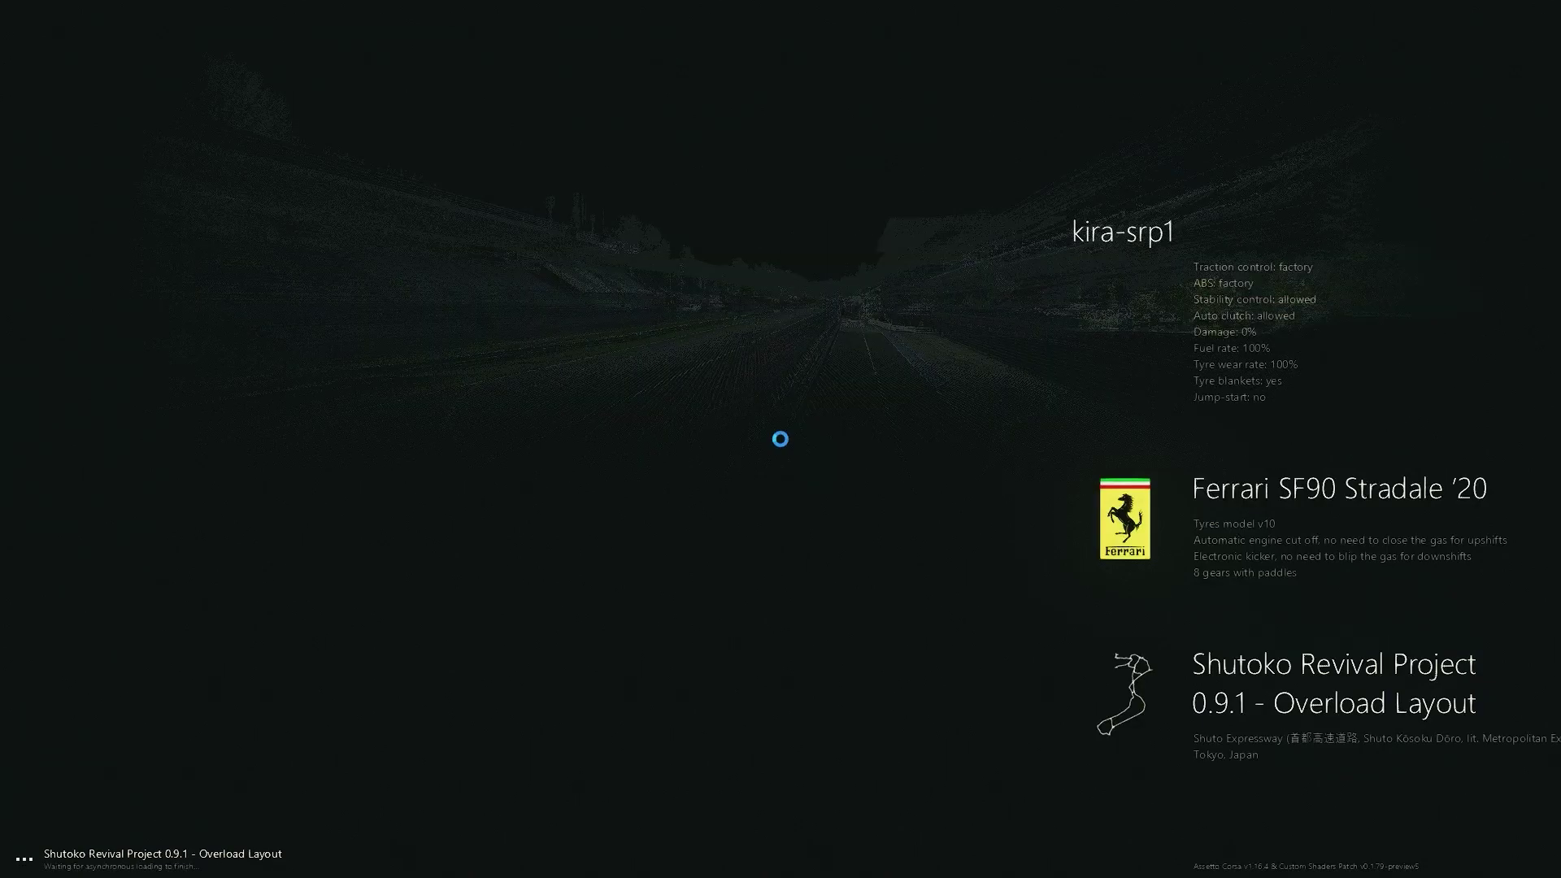
Step: Send the /settime 2:22 chat command to set the server time to 2:22
key("alt+Tab")
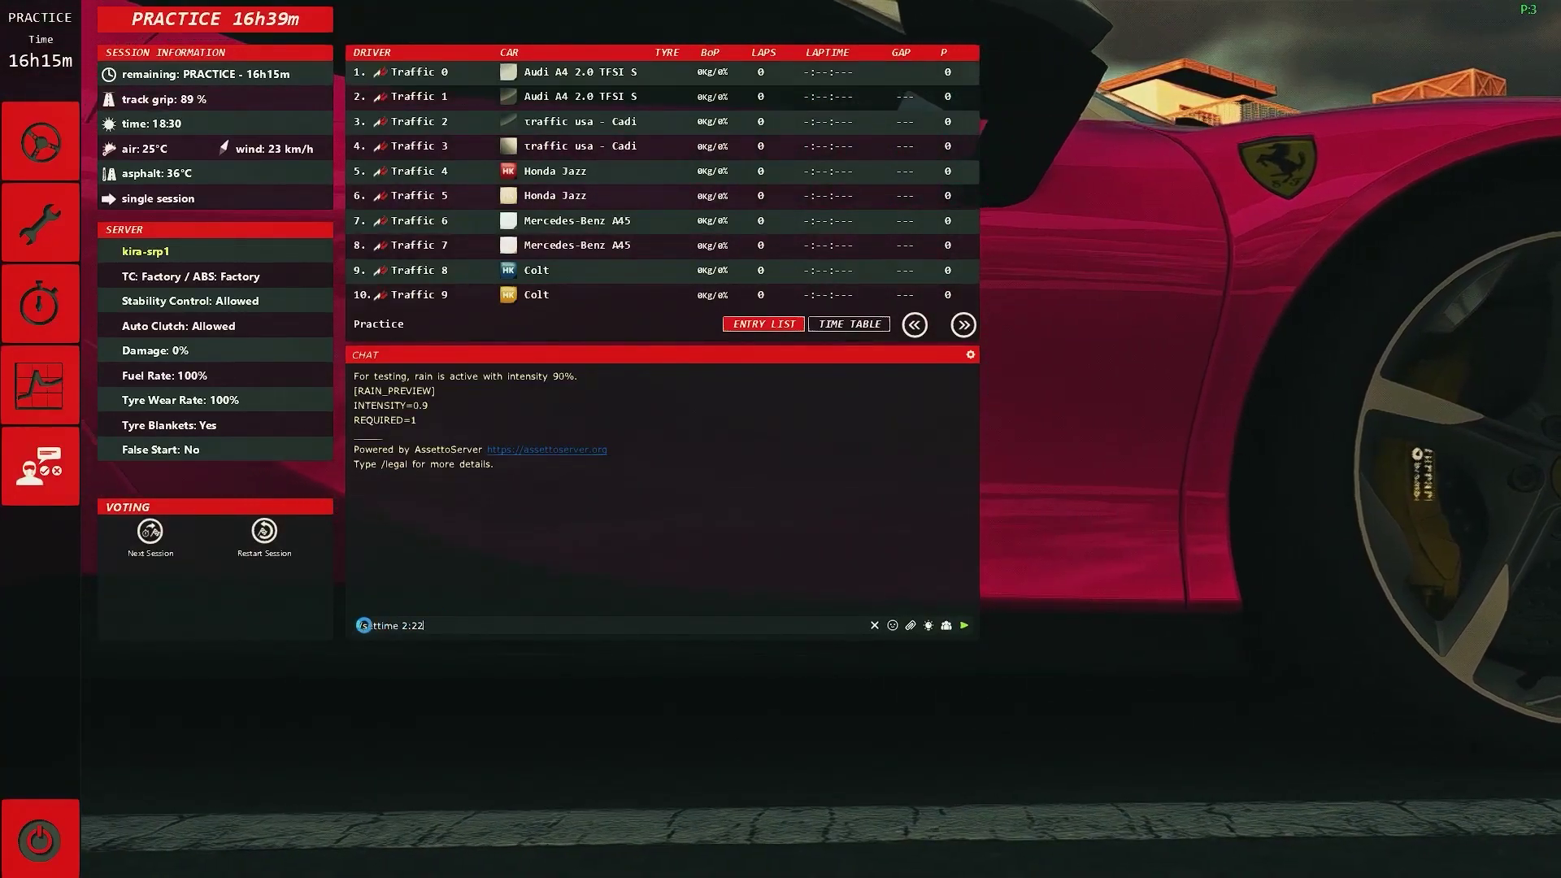
double_click(417, 623)
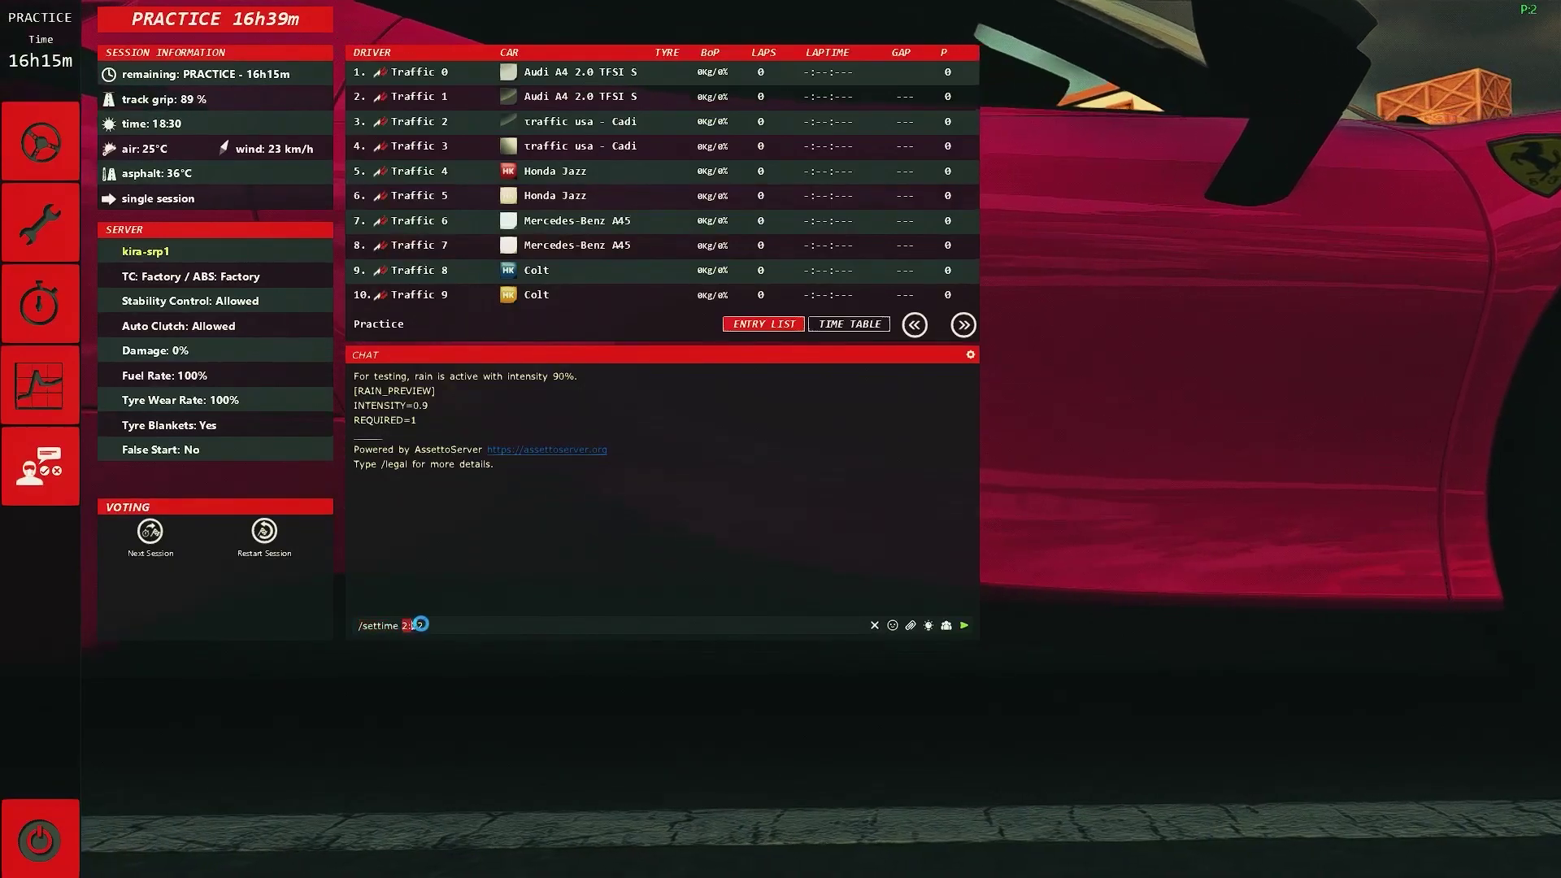
key("Return")
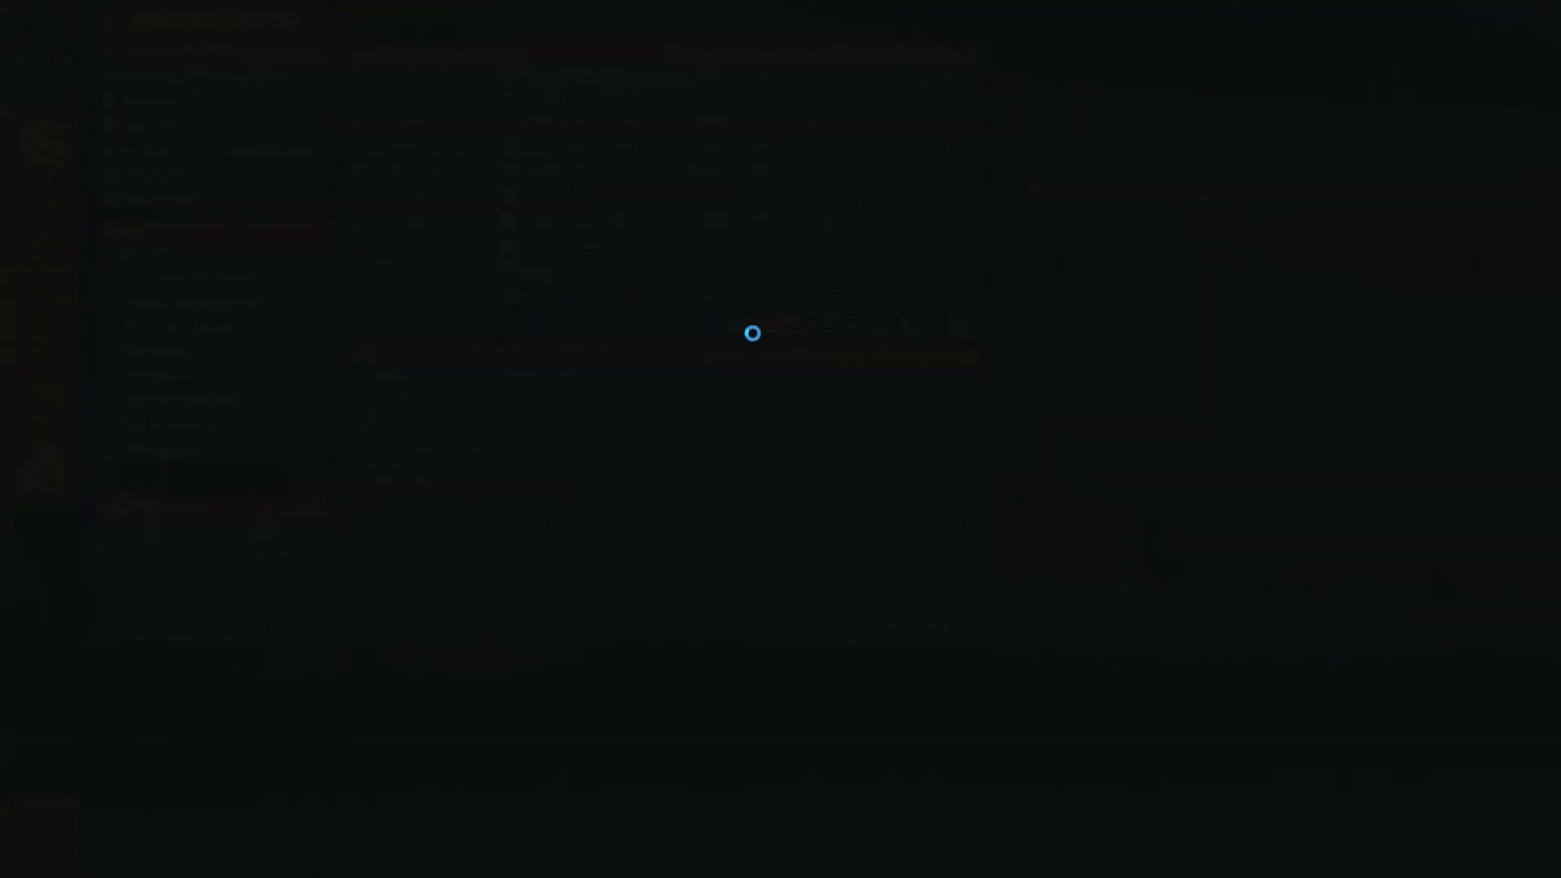
type("/")
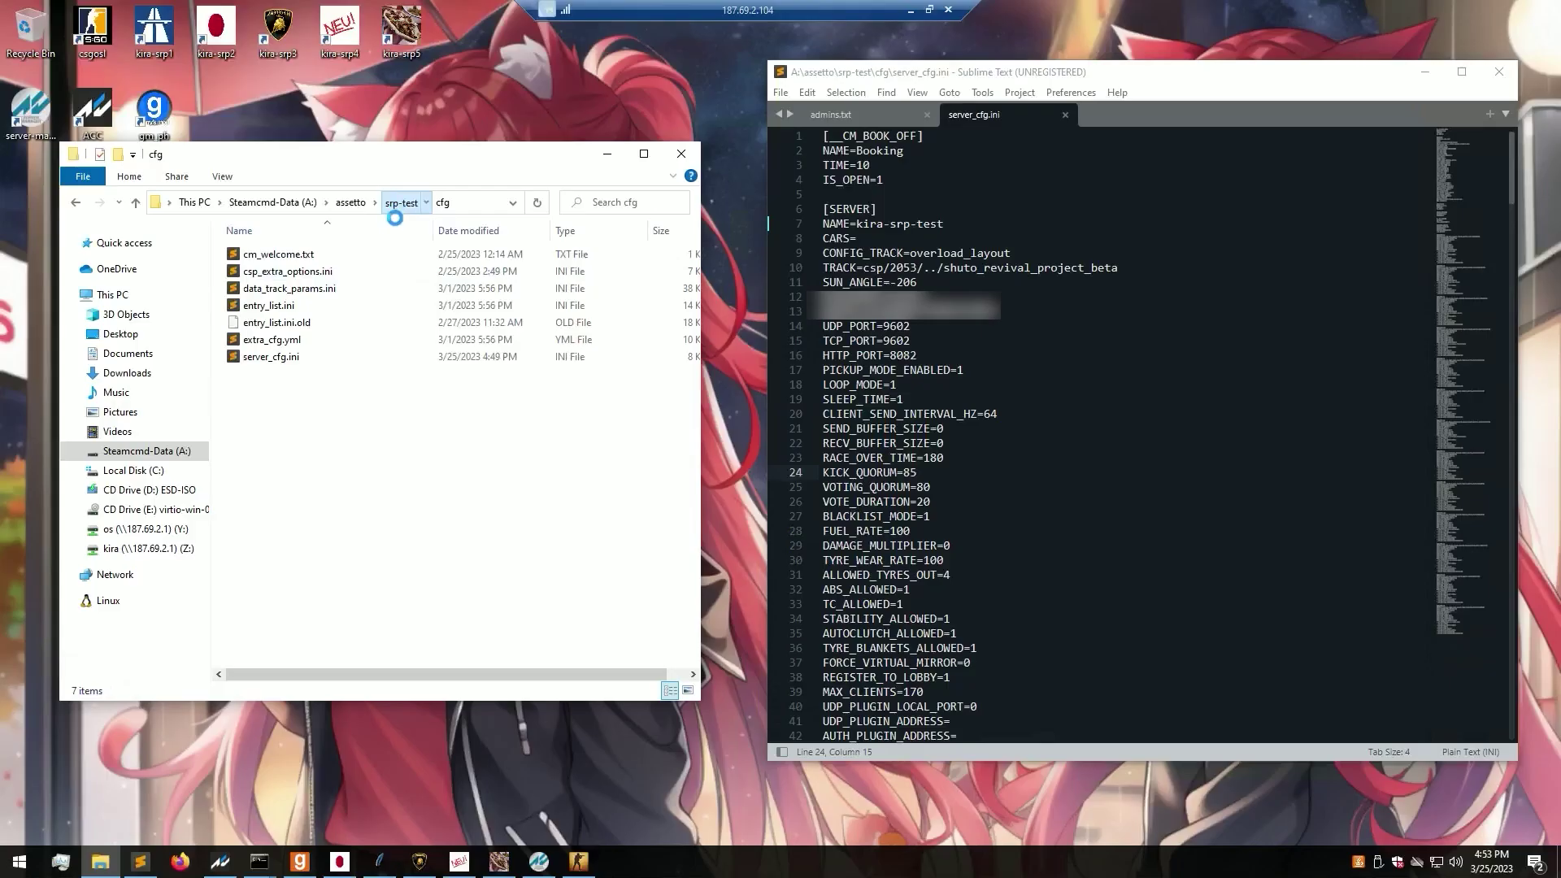
Step: Go up to the remote server's srp-test folder from Explorer's address bar
left_click(402, 201)
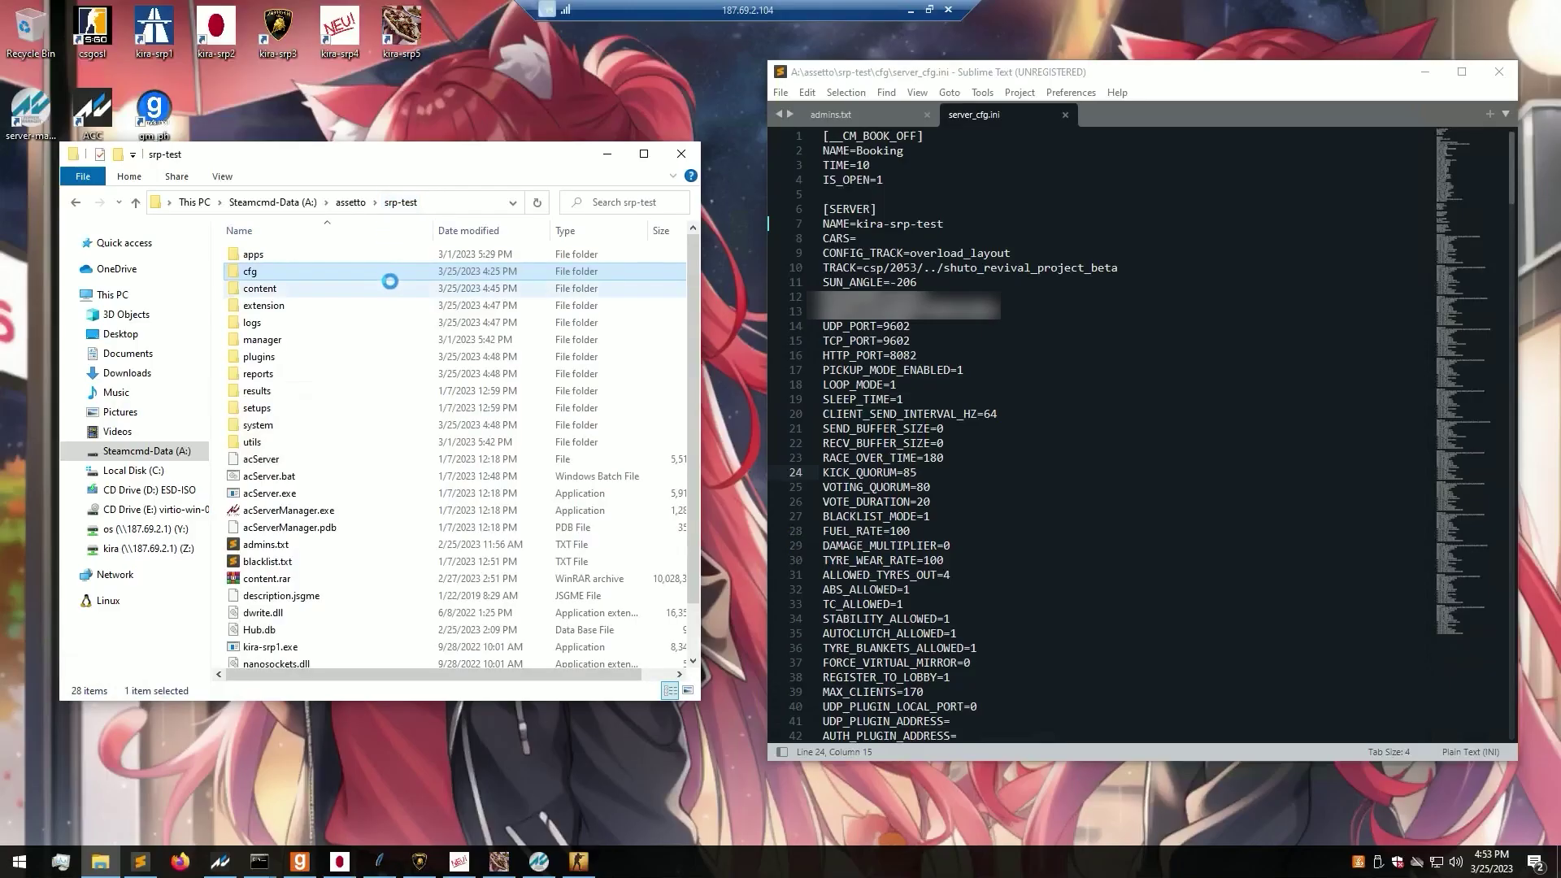
Step: Open cfg and check server_cfg.ini's TRACK path csp/2053/../shuto_revival_project_beta
double_click(289, 270)
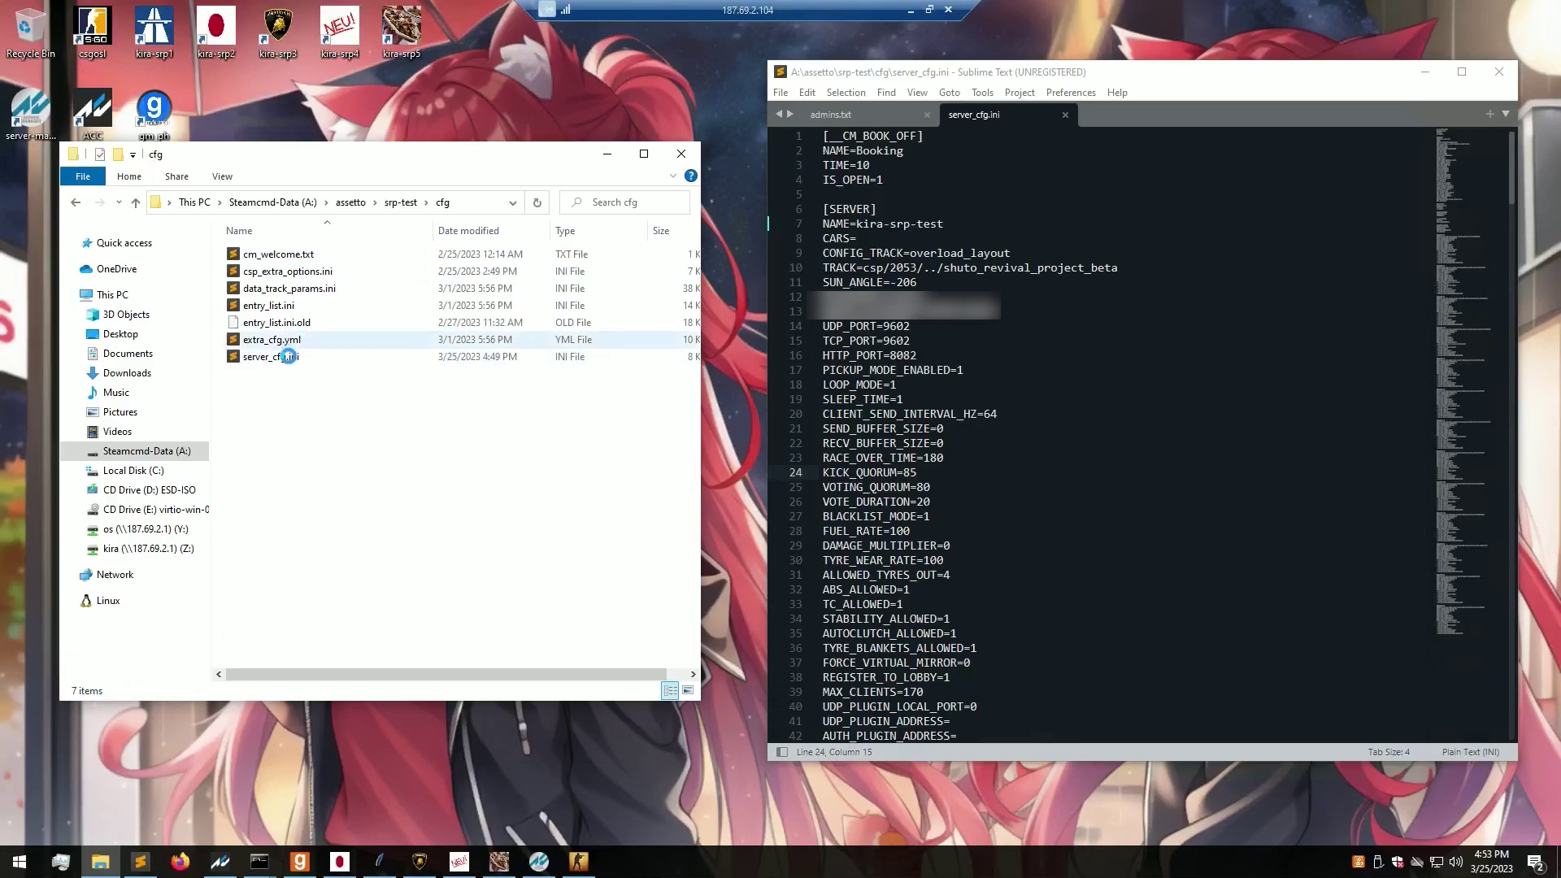
left_click_drag(864, 268, 944, 267)
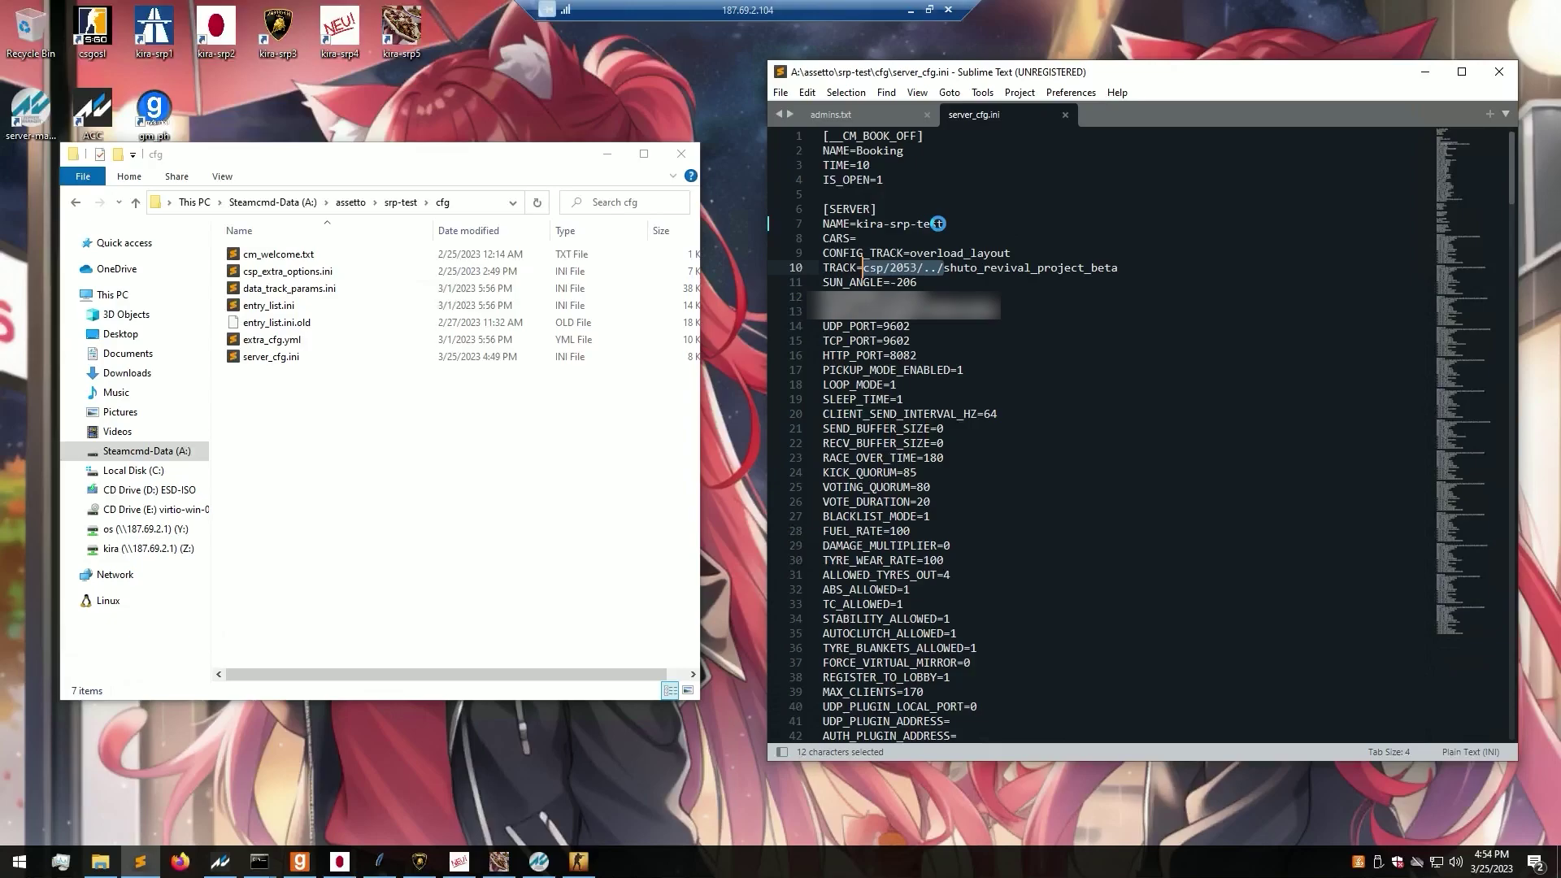
left_click_drag(1119, 268, 849, 268)
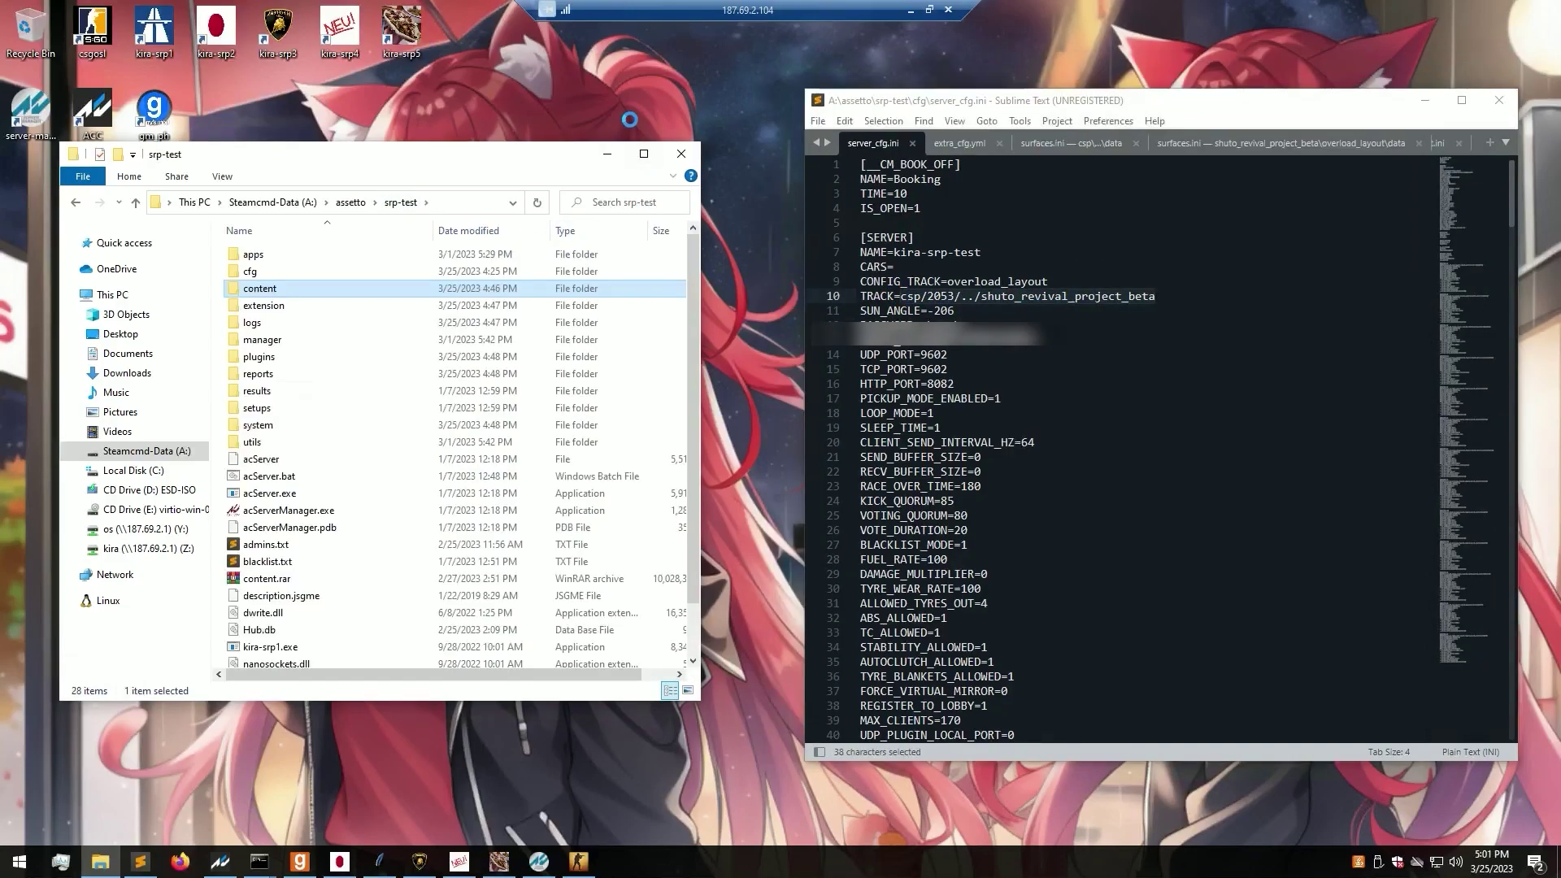
Step: Move the shuto_revival_project_beta folder into csp under content\tracks
double_click(374, 291)
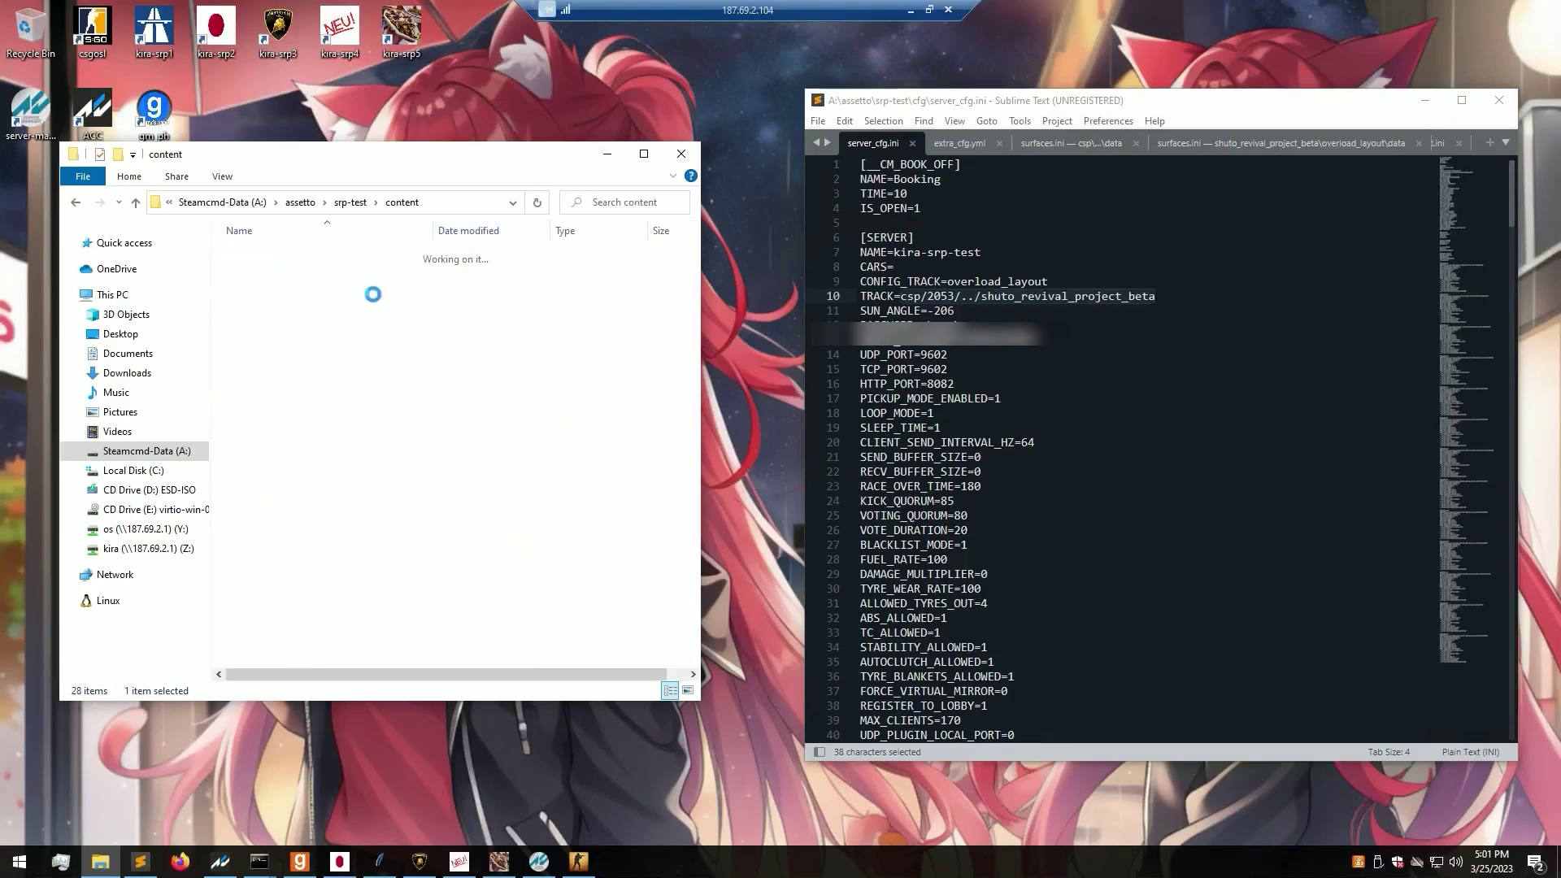
double_click(320, 358)
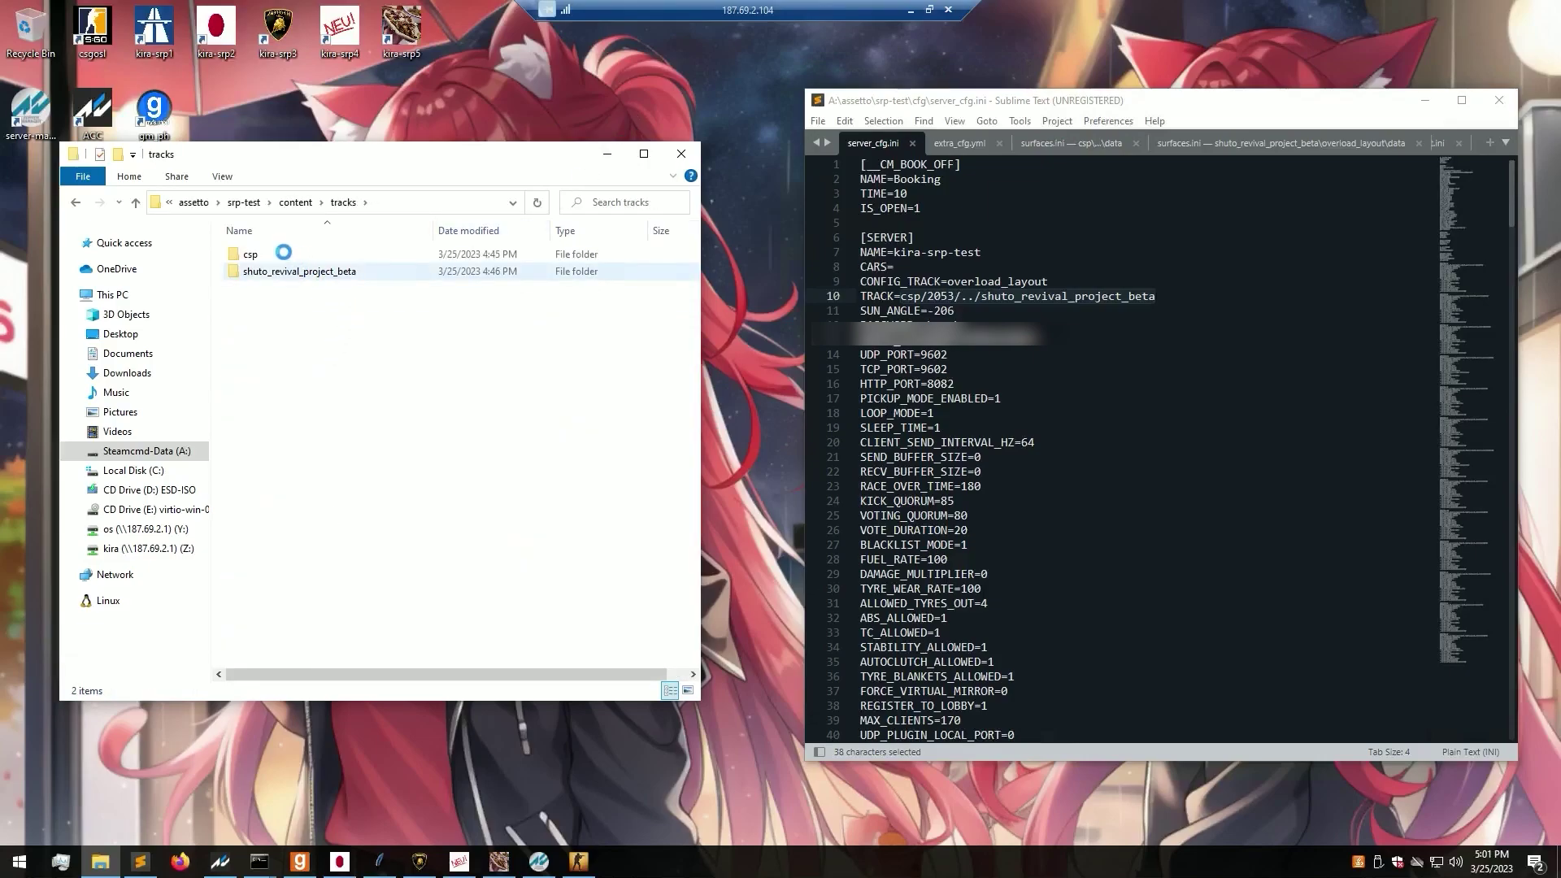
mouse_move(318, 272)
left_mouse_down()
mouse_move(292, 259)
mouse_move(308, 277)
left_mouse_up()
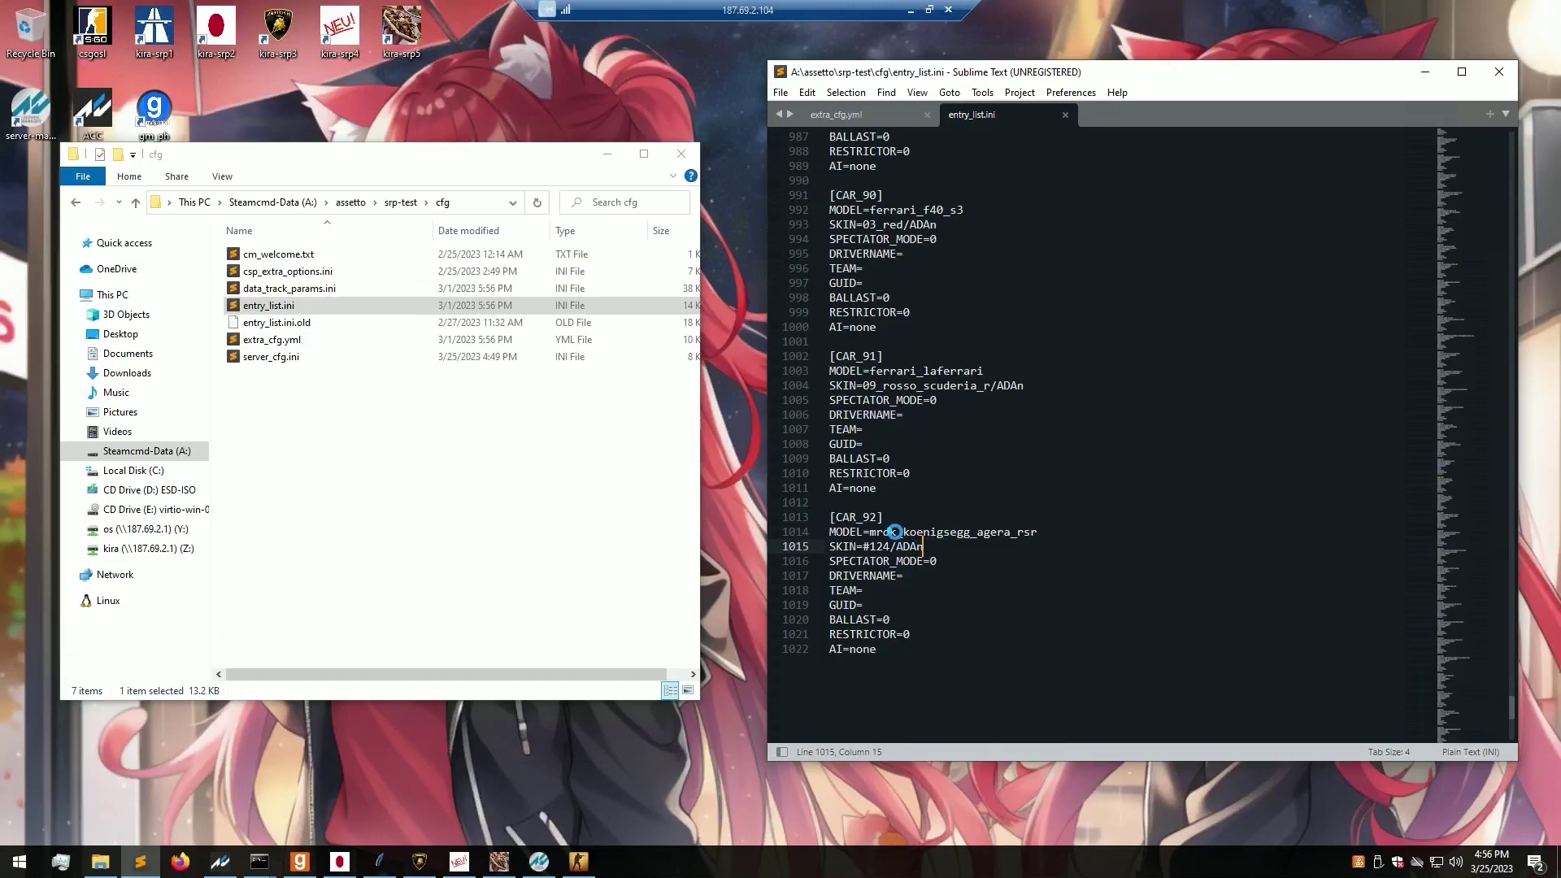
Step: Inspect the /ADAn part of CAR_92's skin #124/ADAn in entry_list.ini, leaving it unchanged
left_click_drag(892, 545, 926, 545)
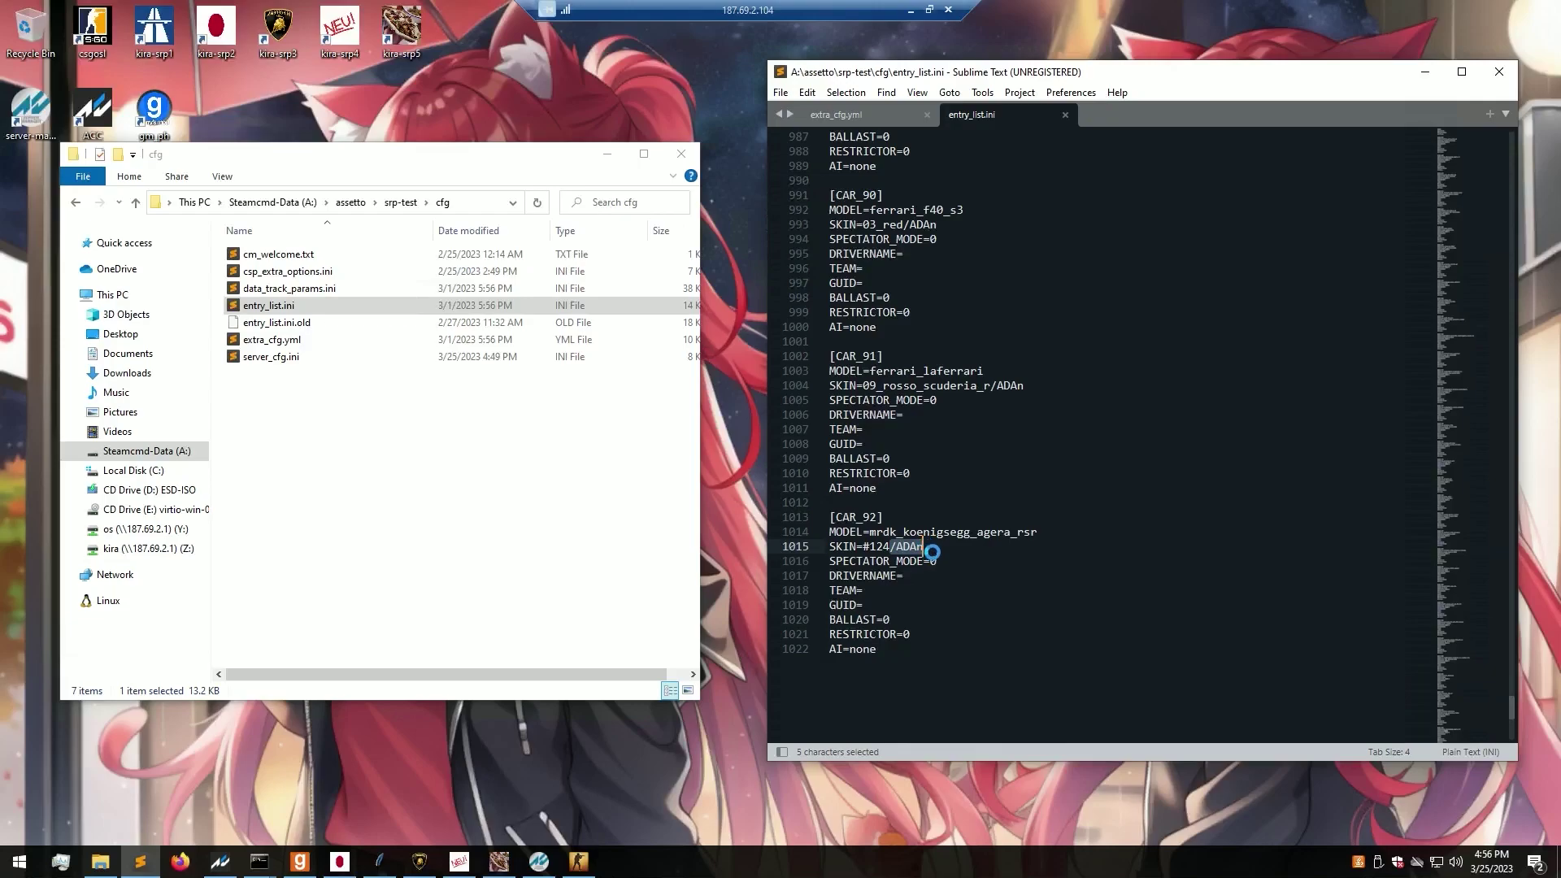
left_click(932, 552)
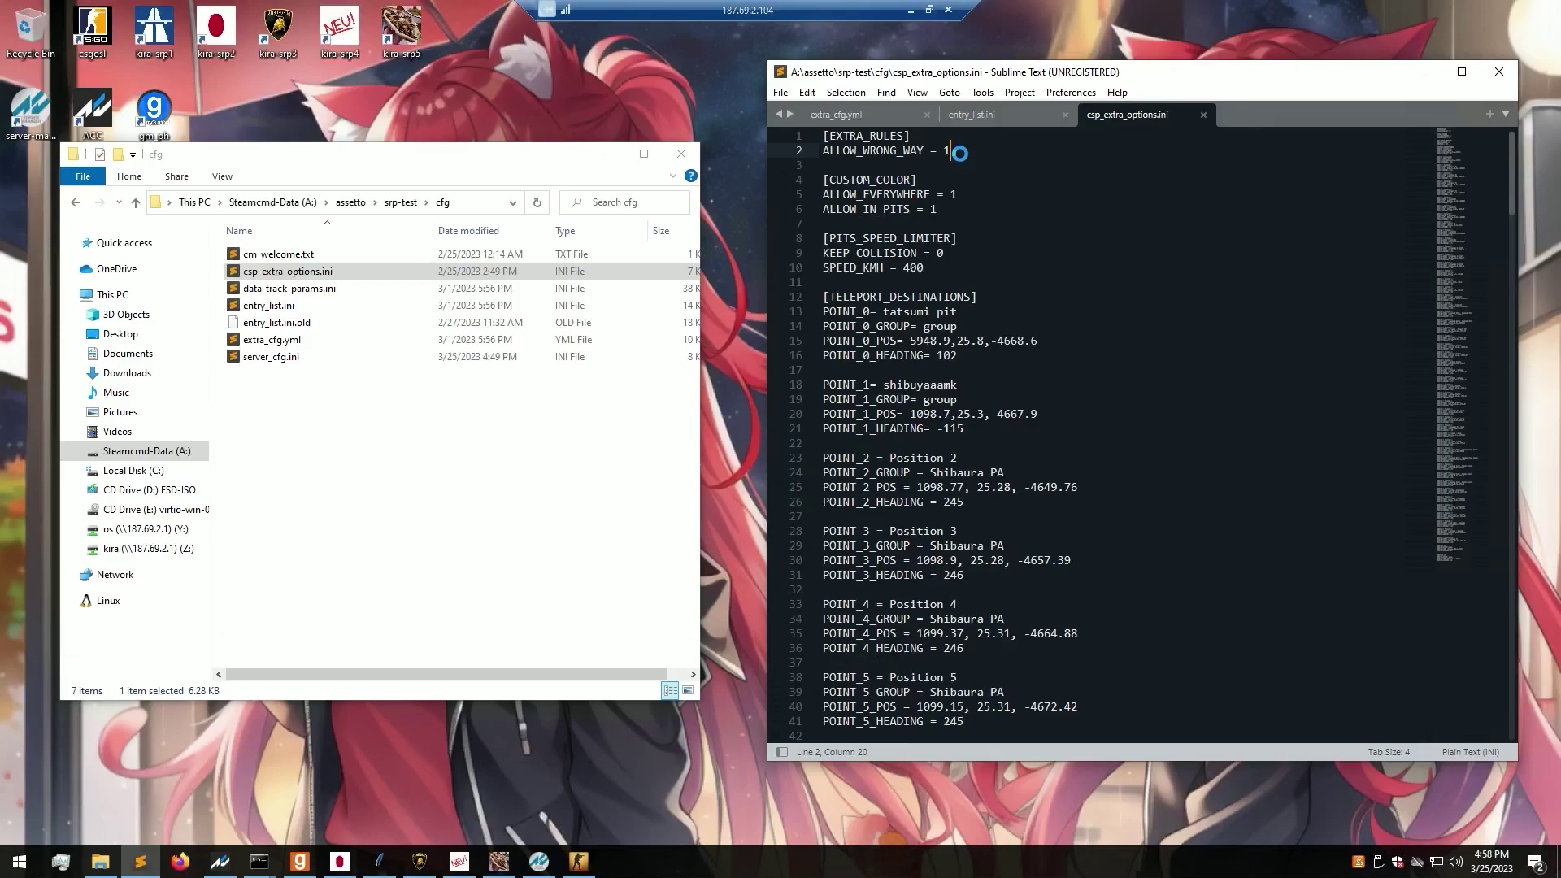
left_click_drag(960, 153, 818, 135)
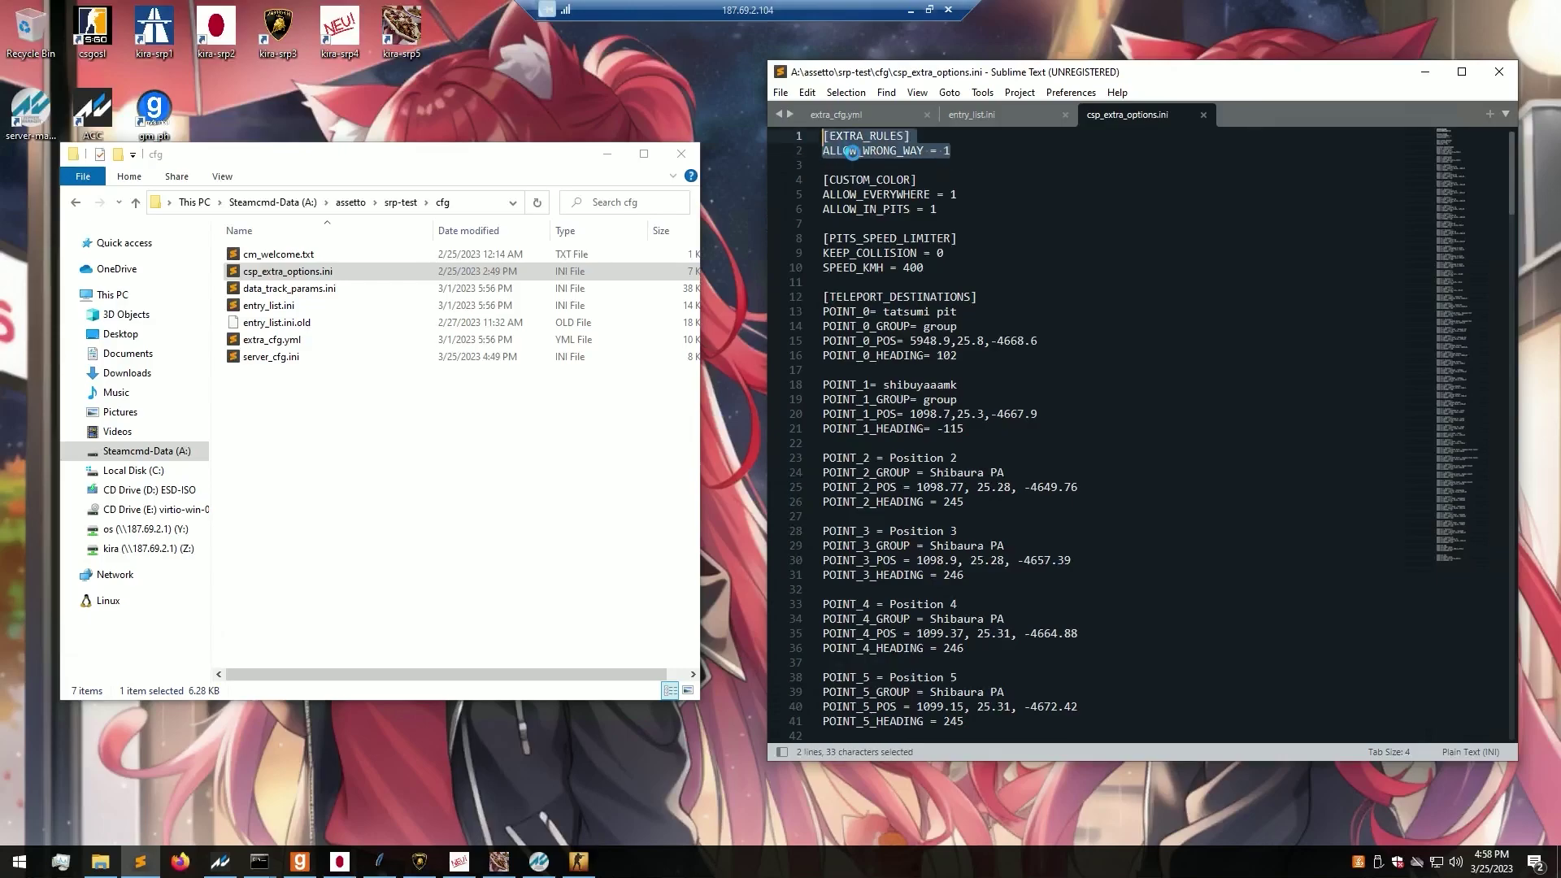
left_click(971, 154, "shift")
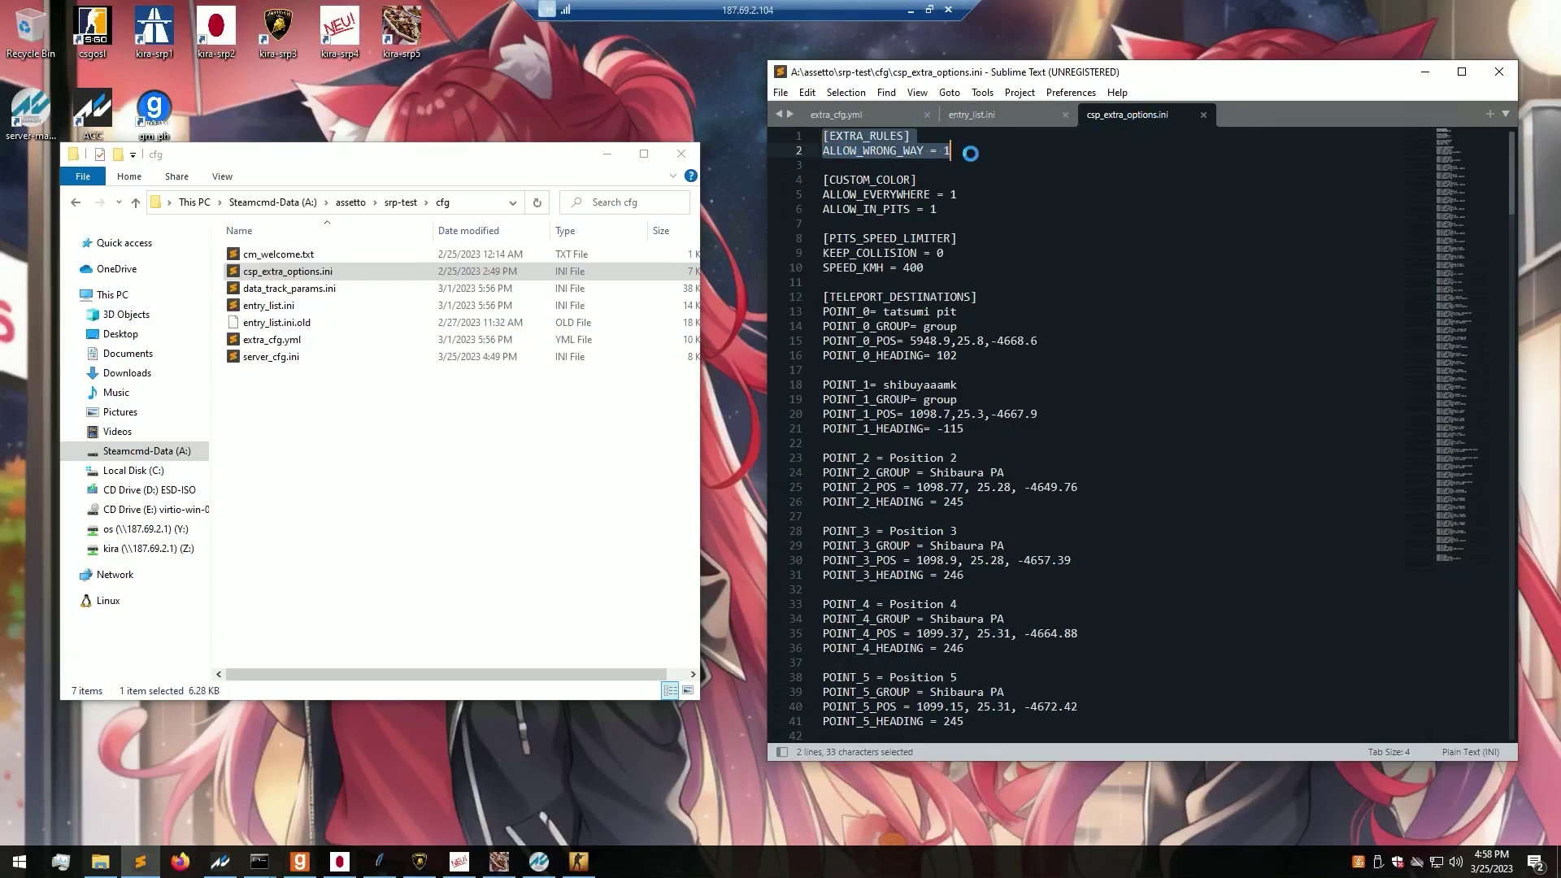
left_click_drag(952, 161, 822, 136)
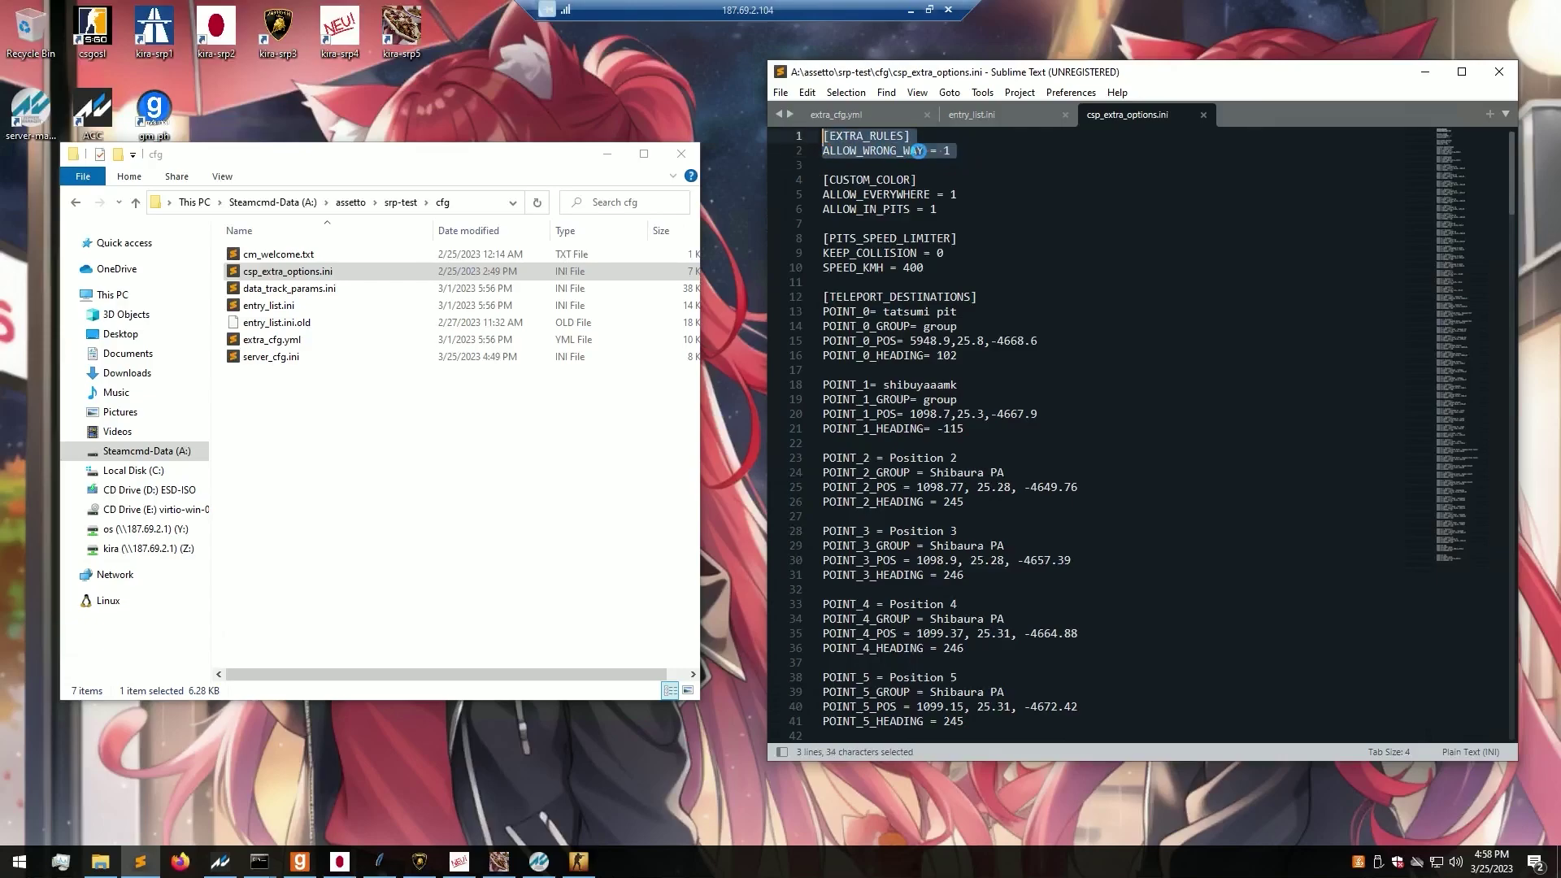
left_click(949, 210)
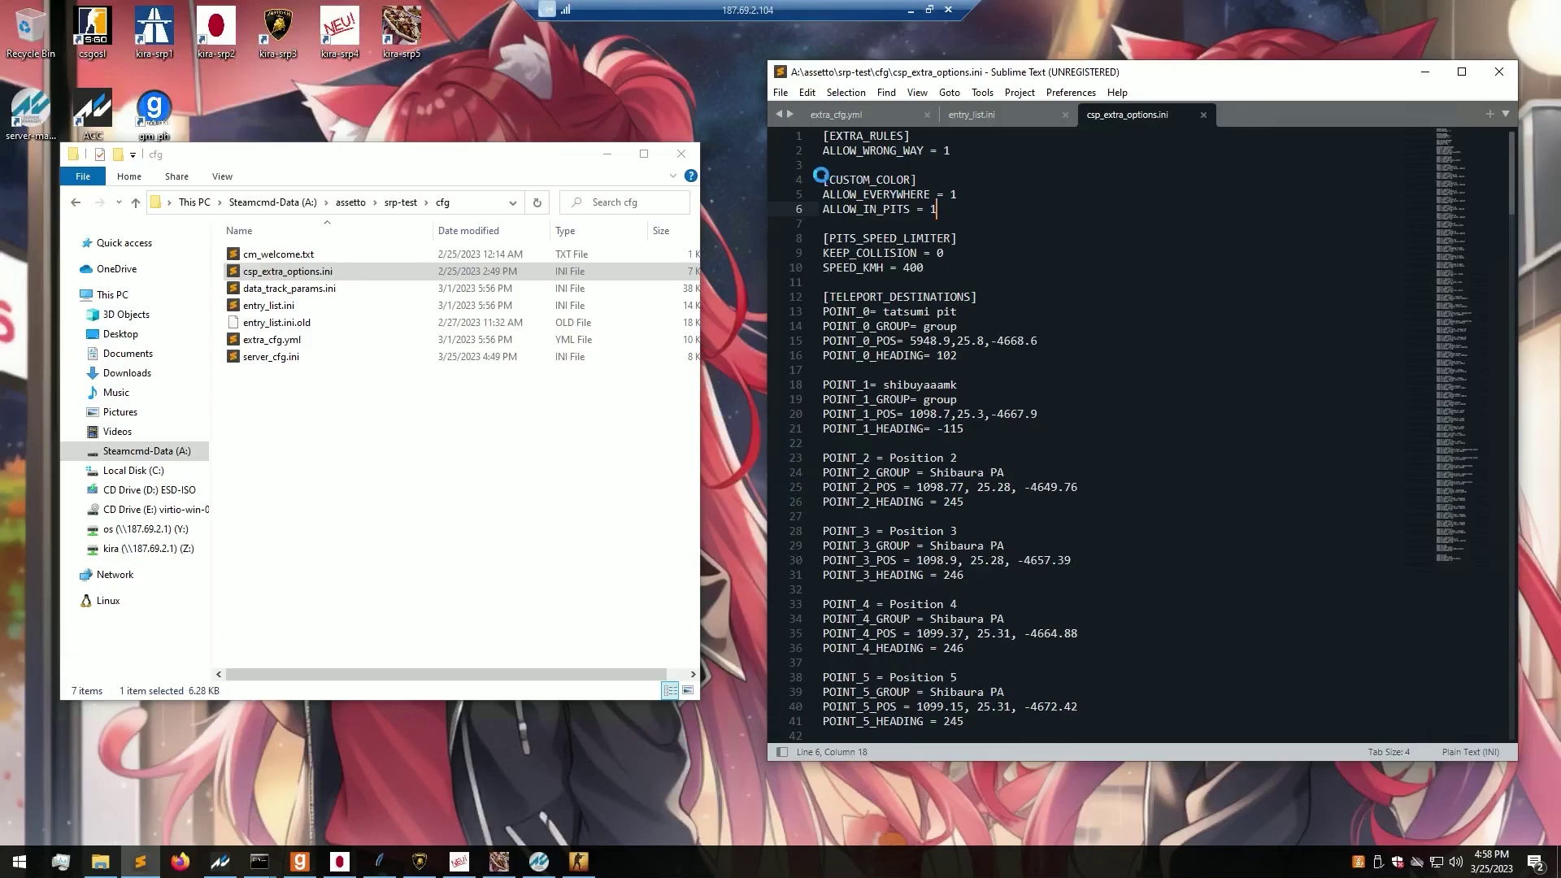
left_click_drag(823, 180, 958, 199)
left_click(955, 210)
left_click_drag(947, 264, 813, 238)
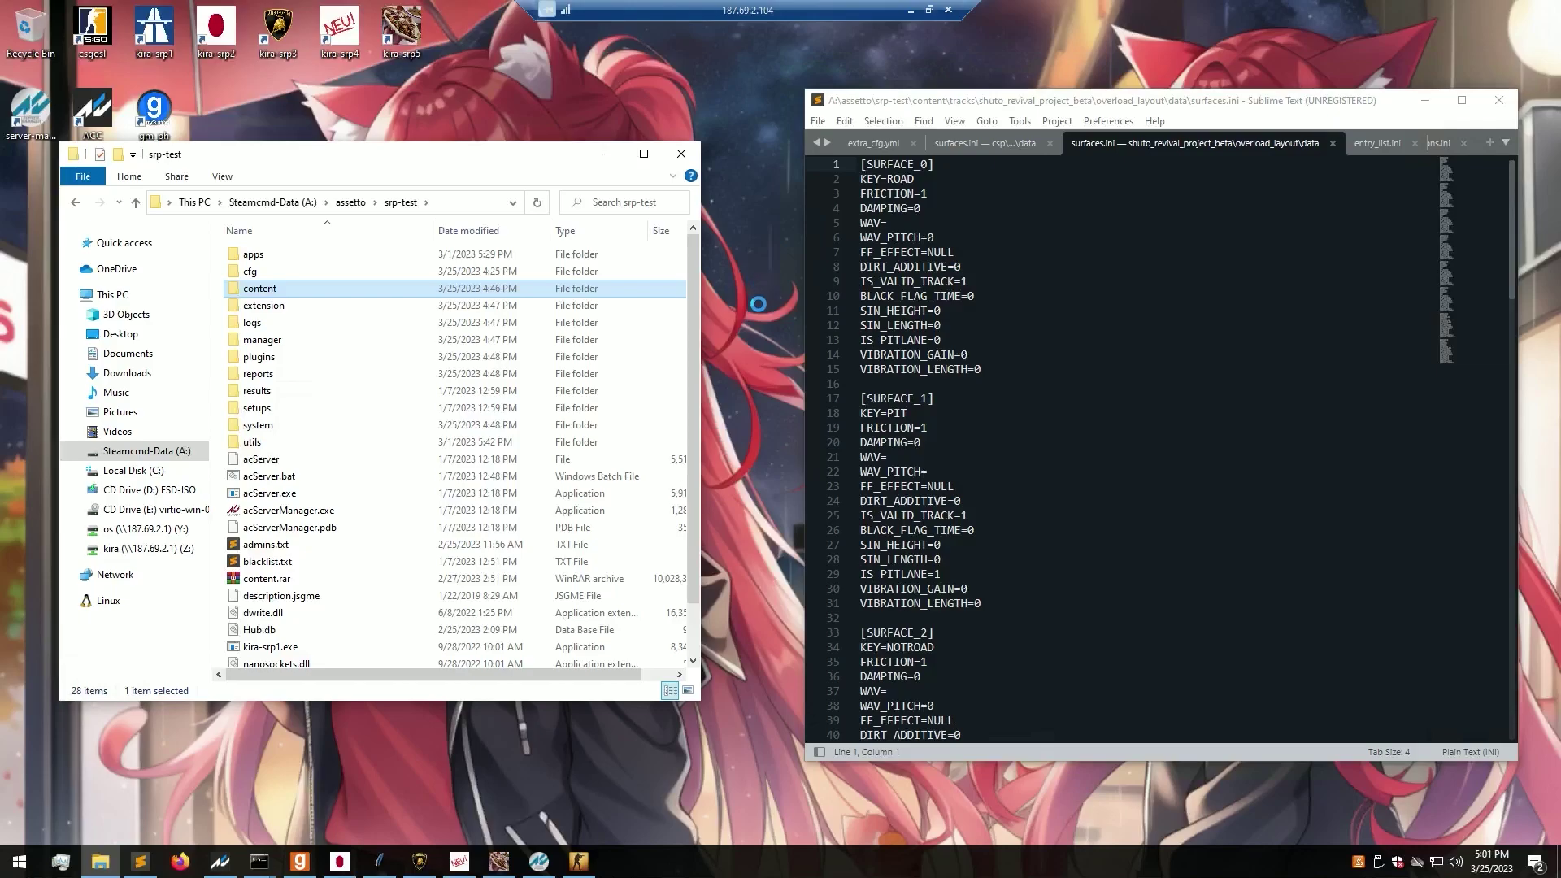
Step: Browse content > tracks > csp > shuto_revival_project_beta > overload_layout > data
double_click(353, 289)
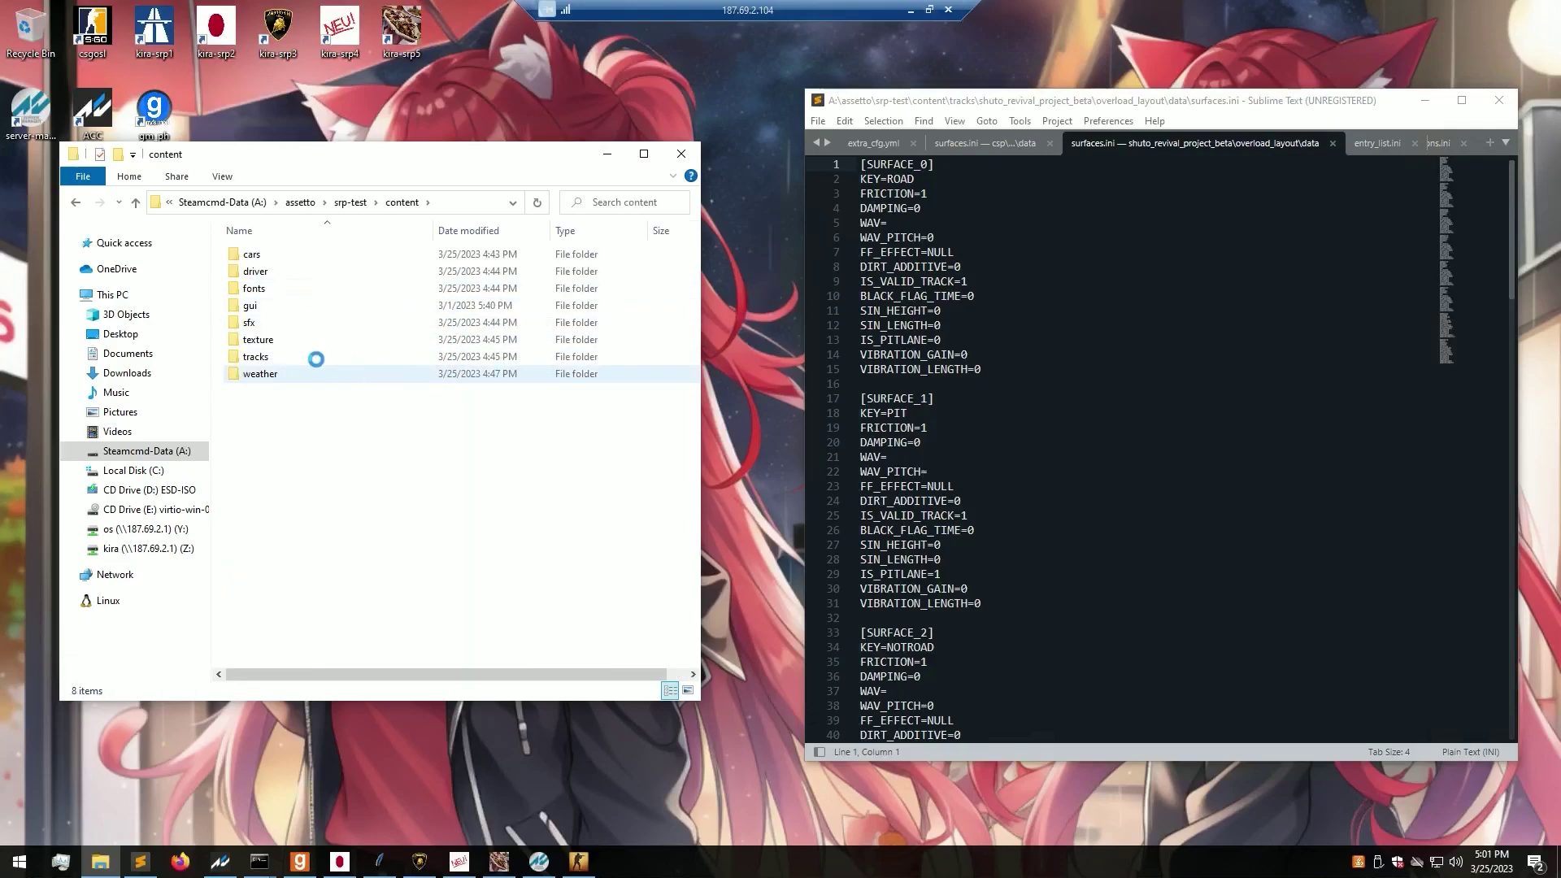
double_click(313, 356)
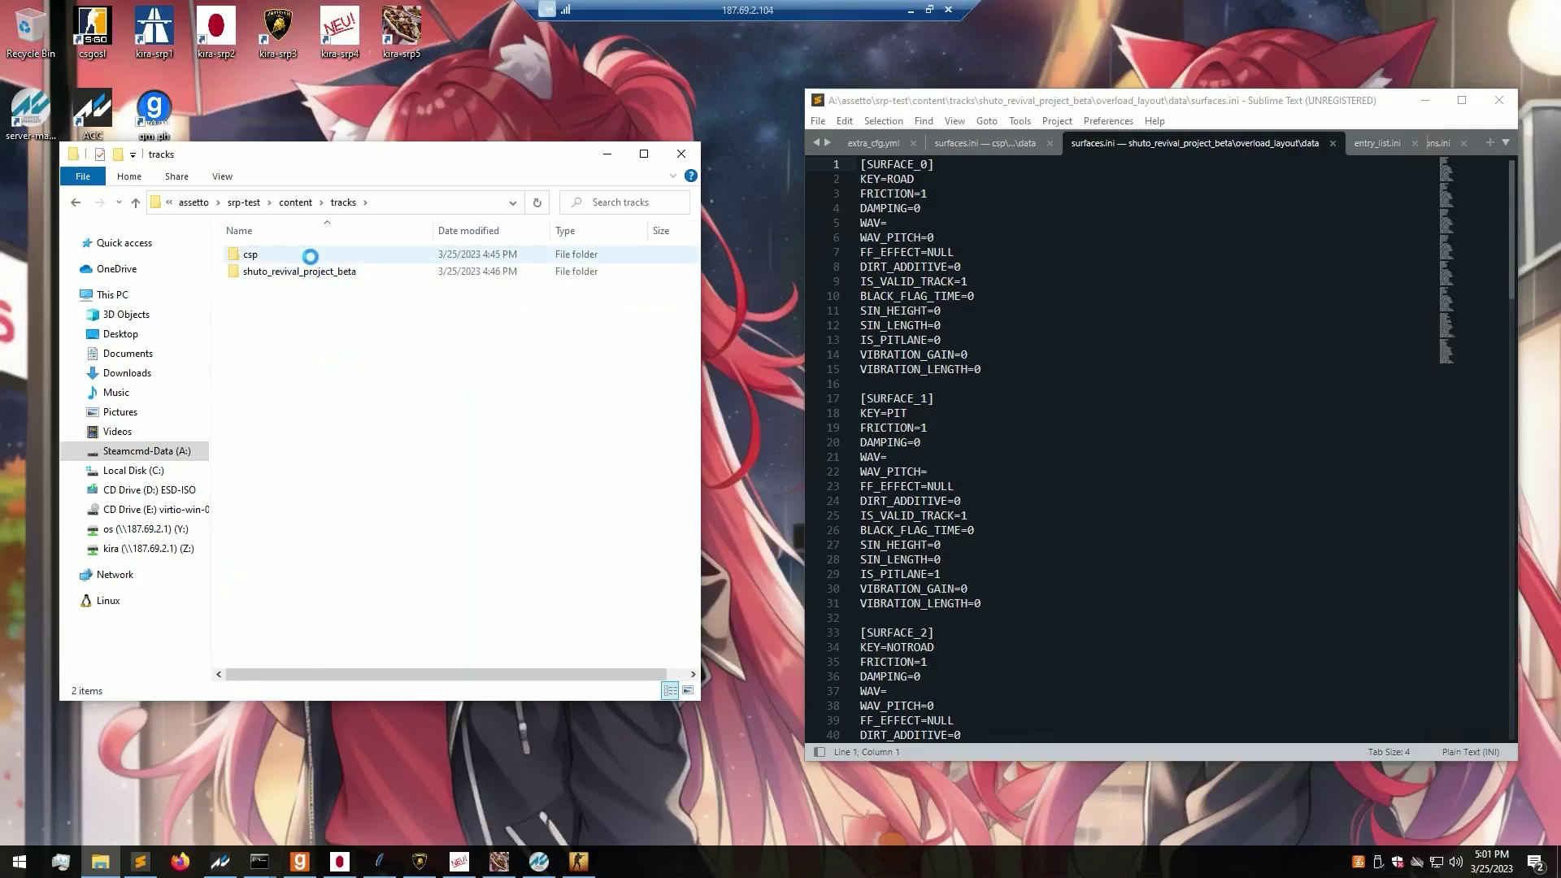
double_click(310, 255)
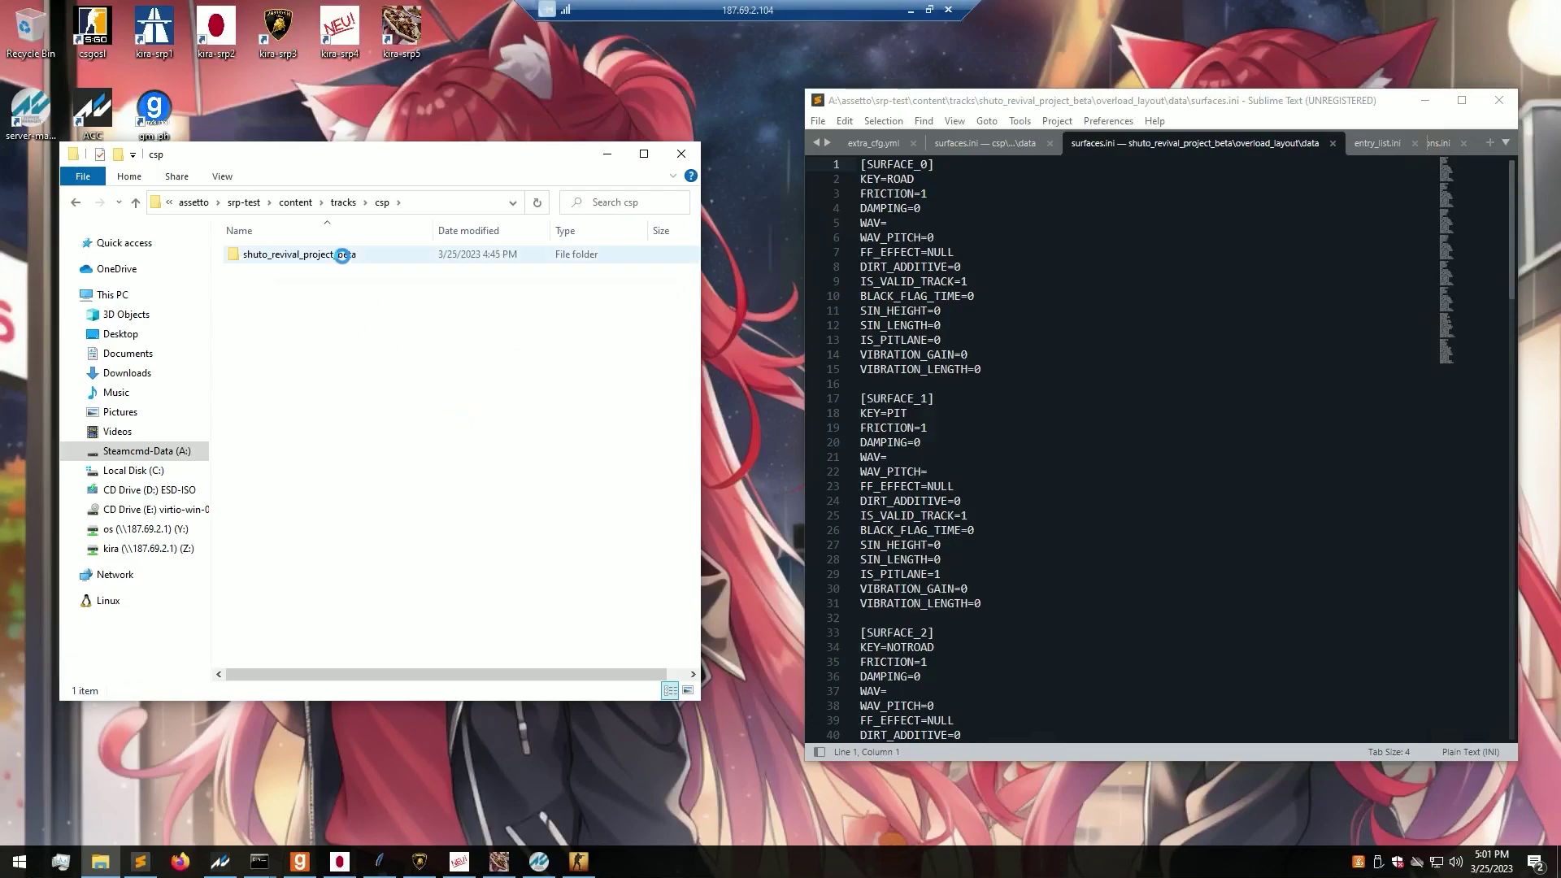
double_click(342, 255)
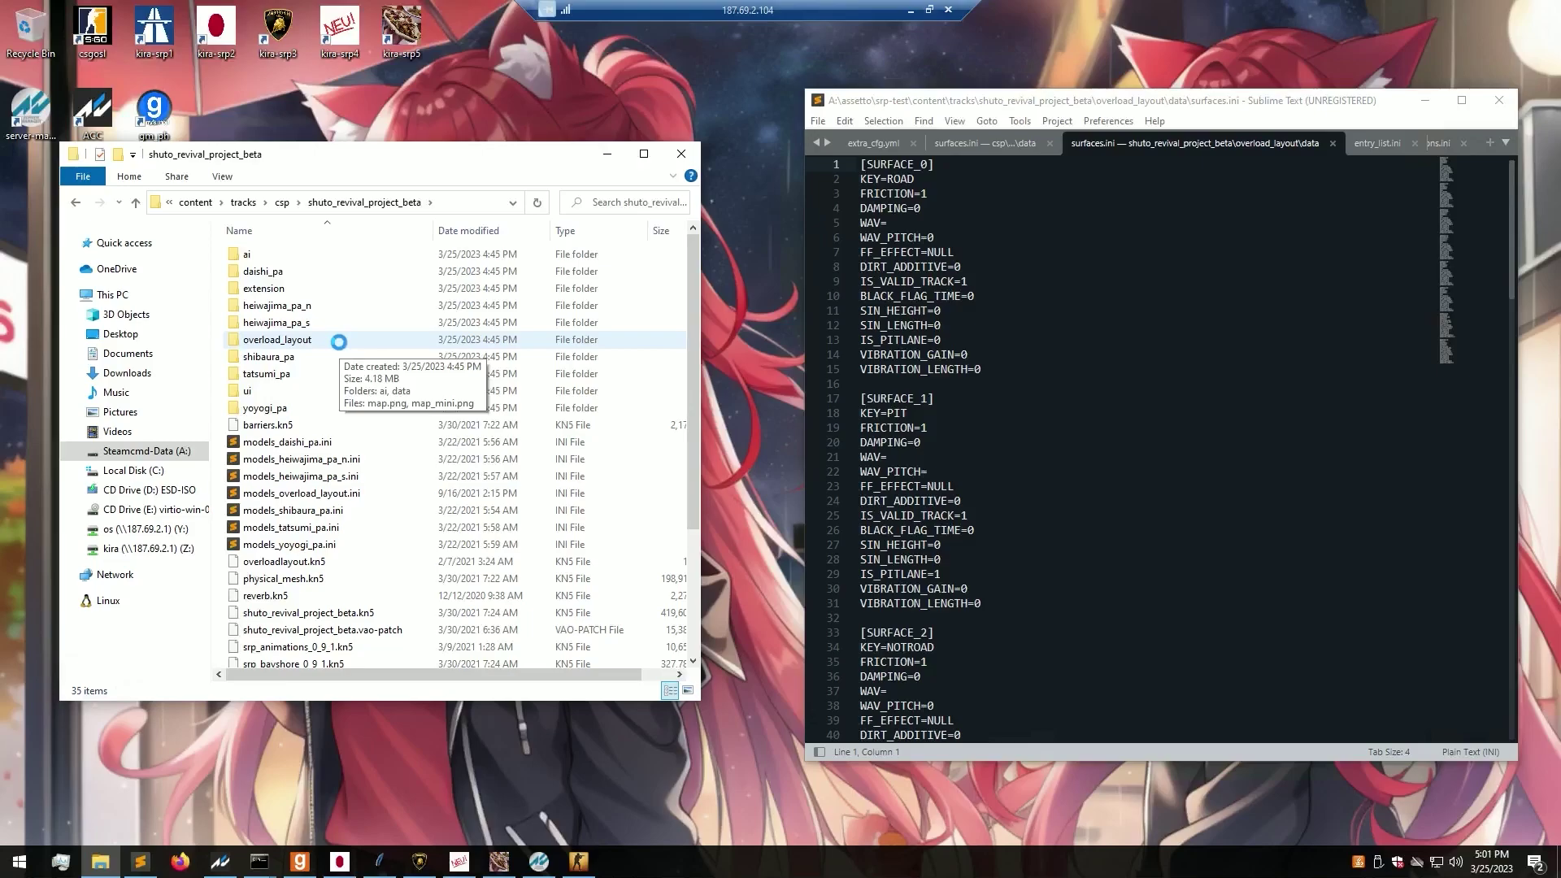
double_click(338, 342)
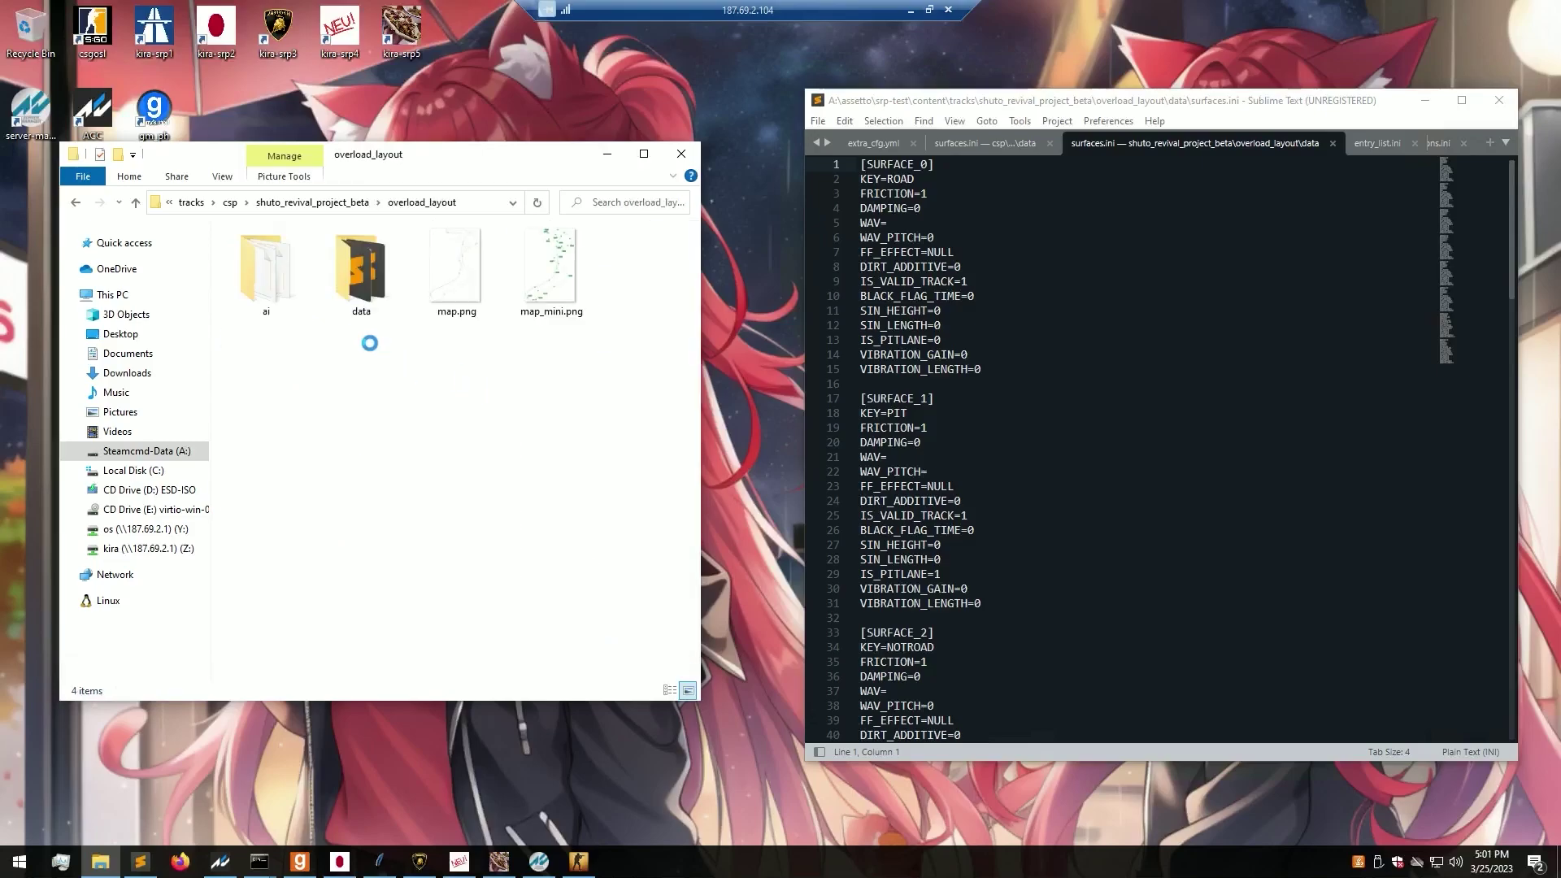
double_click(353, 276)
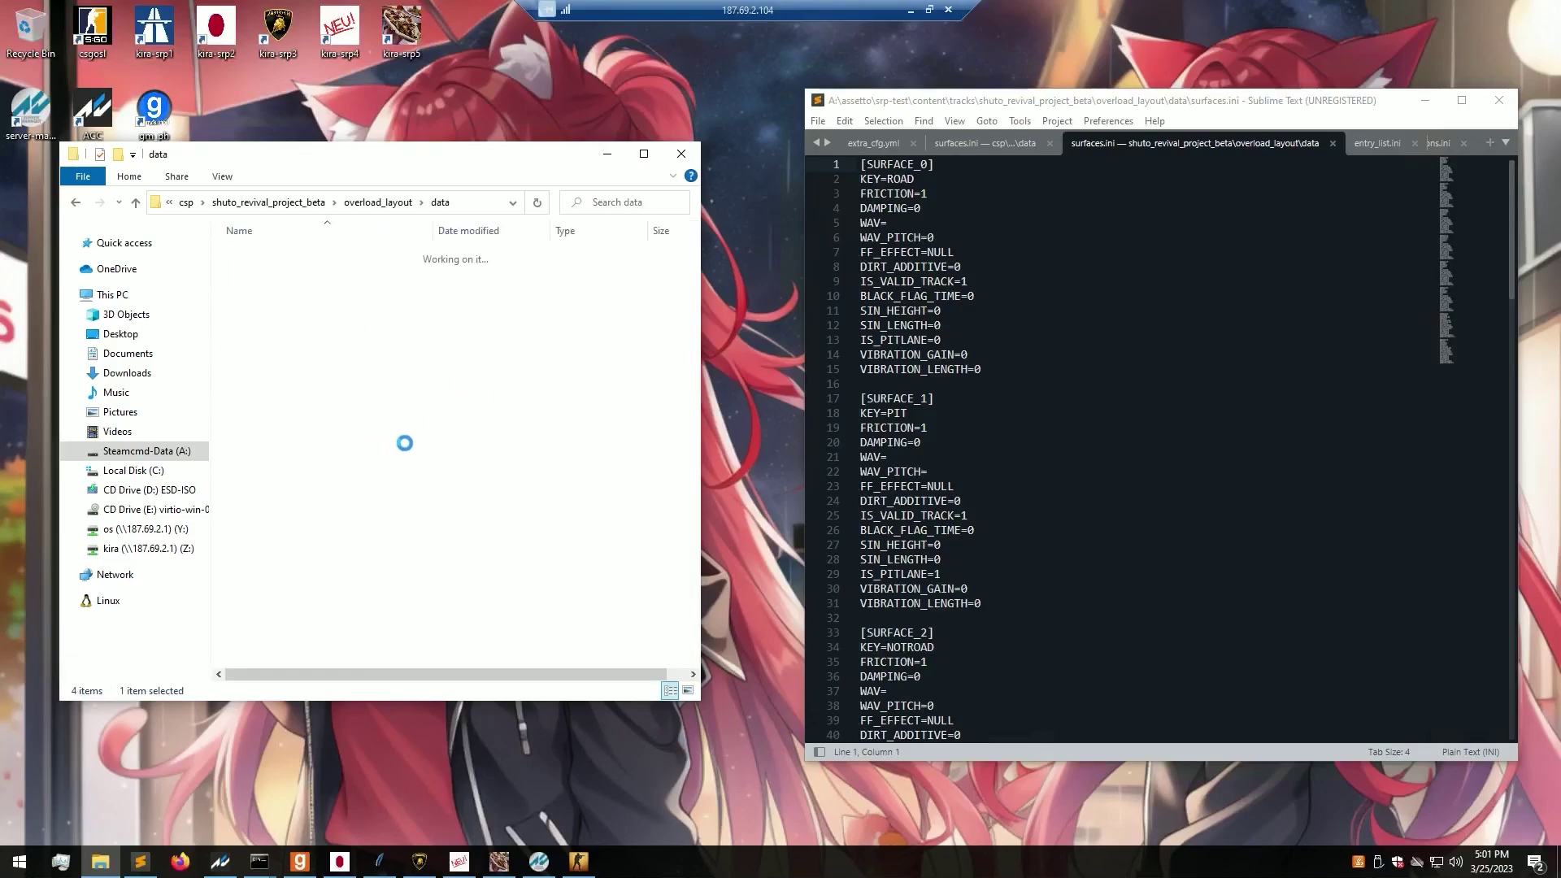
Step: Check the CSPFACE_0 section in surfaces.ini, then open the server's plugins folder
left_click(1184, 280)
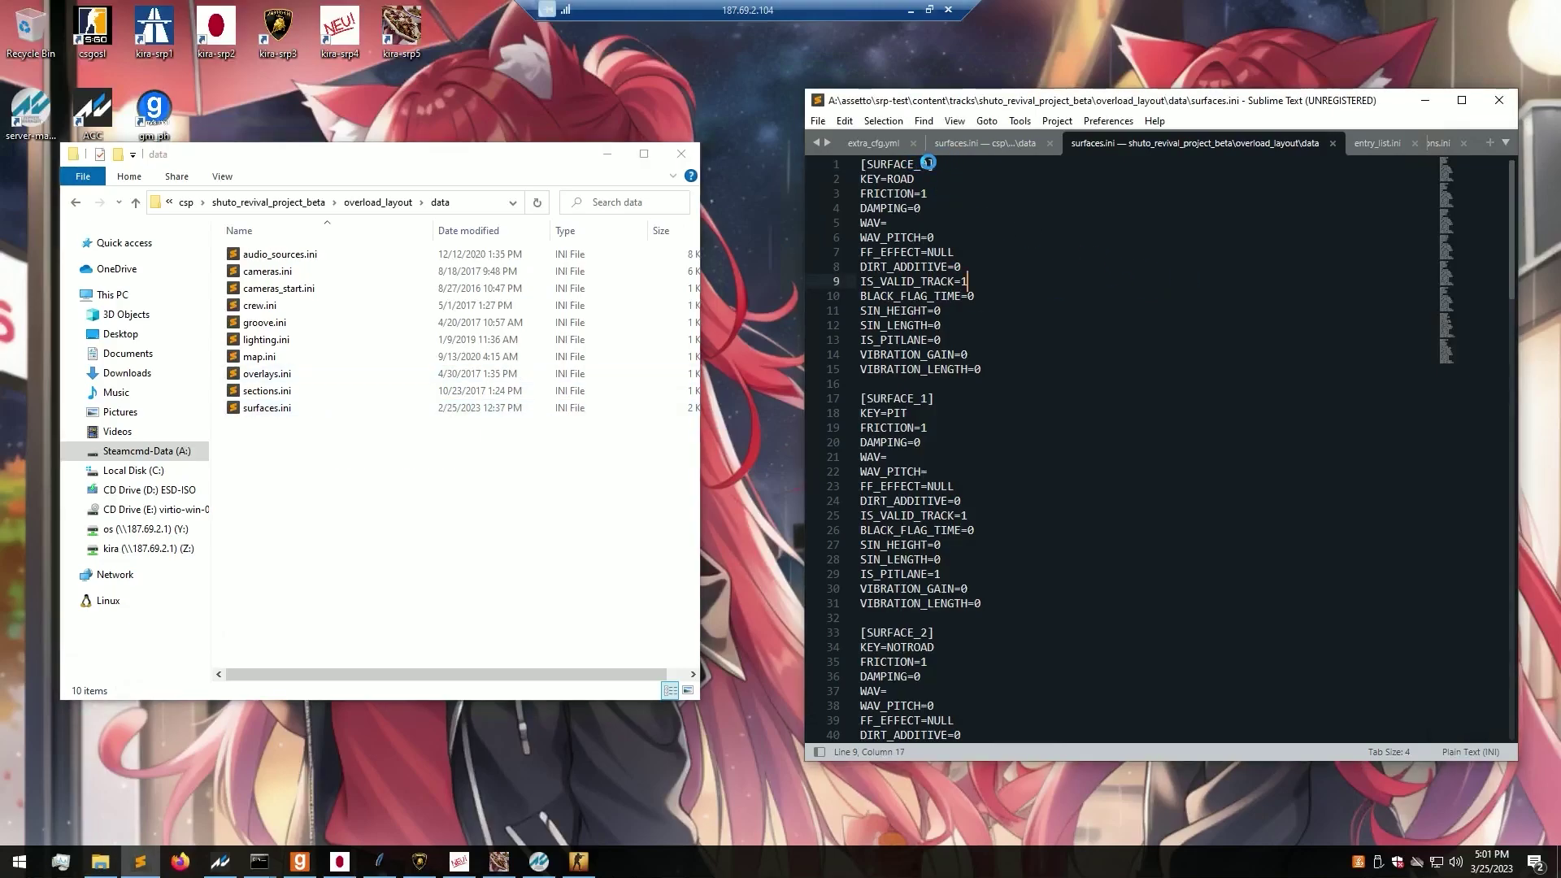
left_click_drag(869, 164, 928, 164)
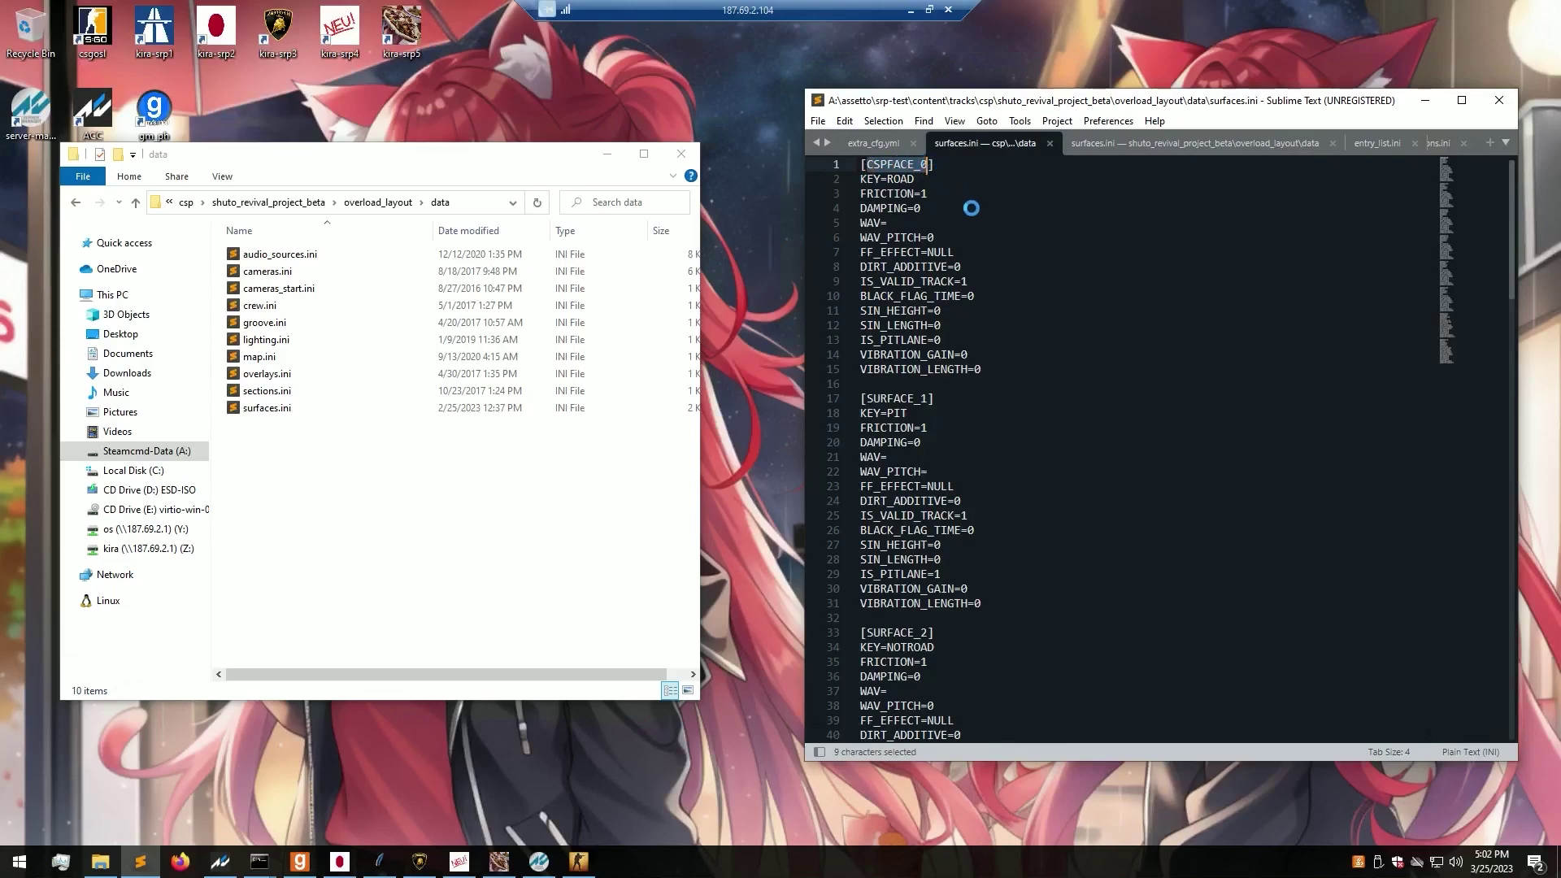
left_click(1025, 223)
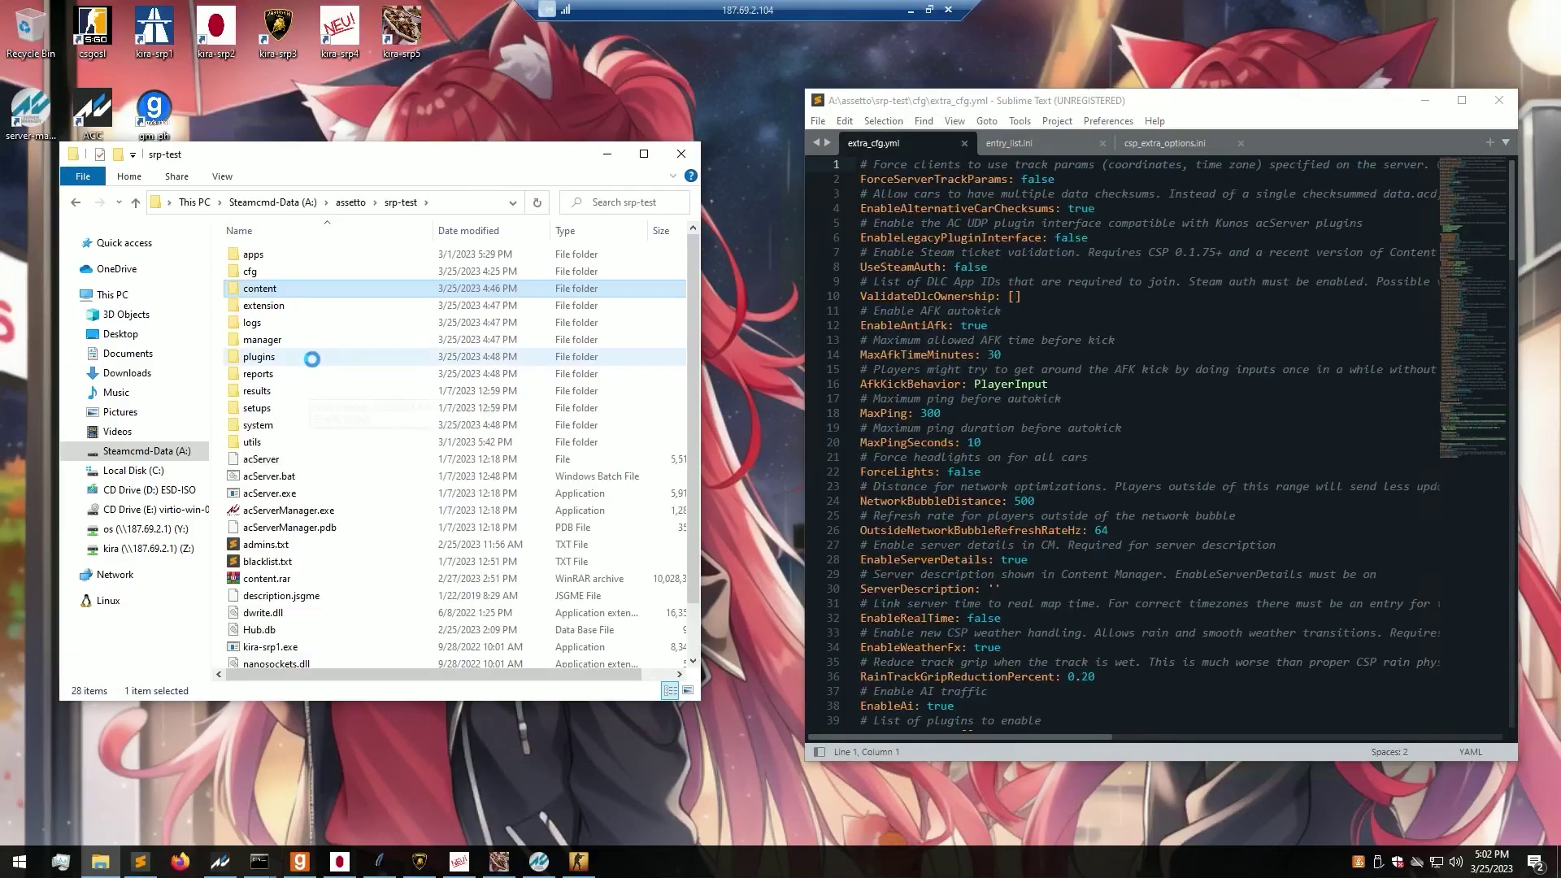
double_click(312, 359)
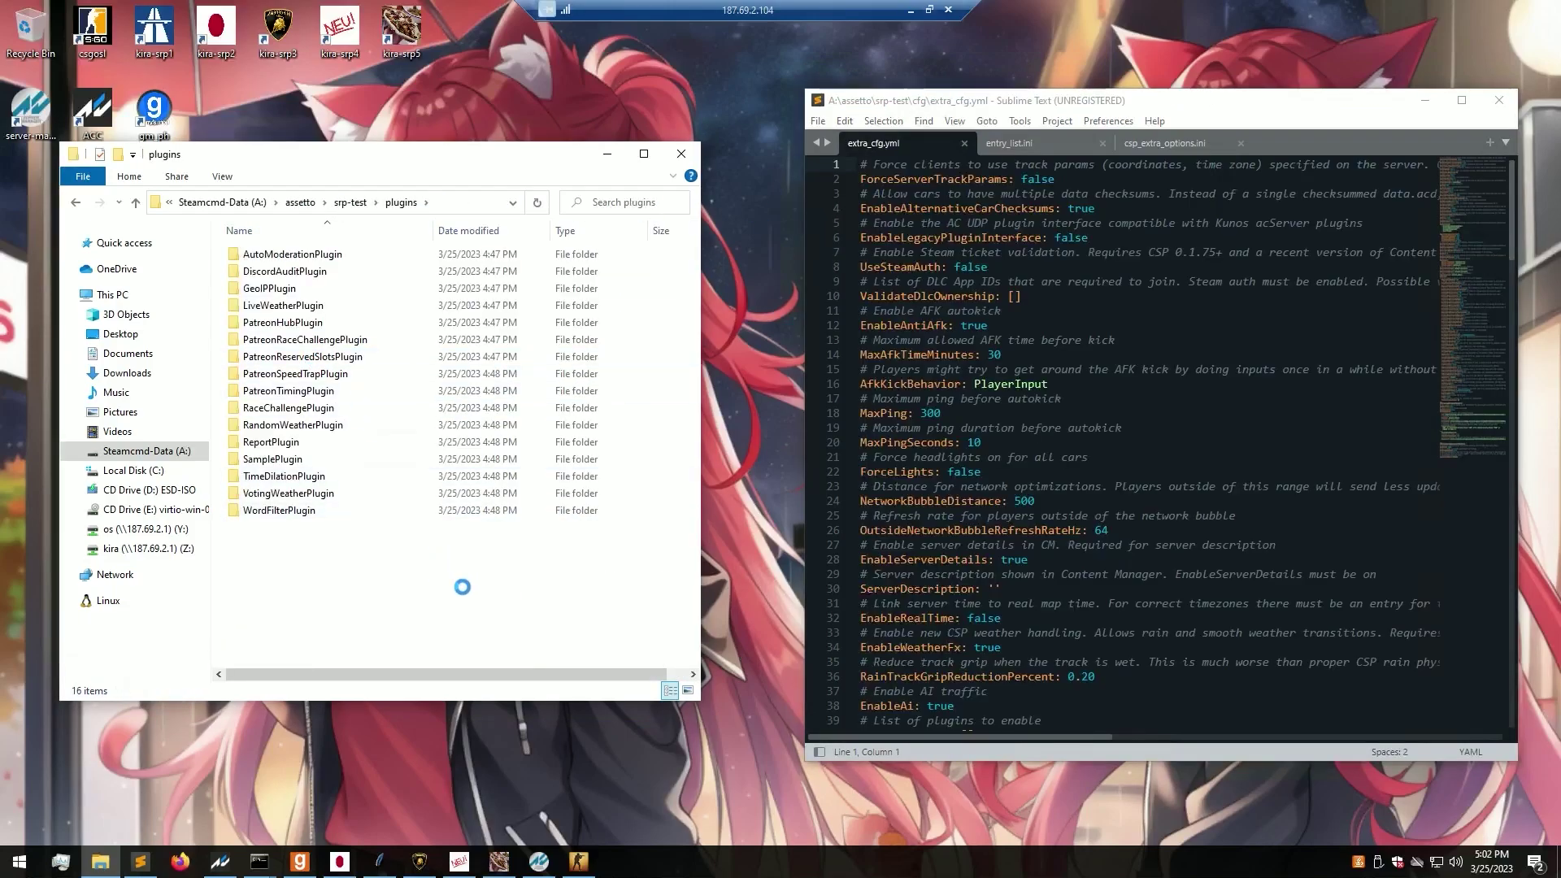
Step: Read the RaceChallengePlugin page in the AssettoServer docs, comparing it with the server desktop
left_click_drag(439, 633, 350, 560)
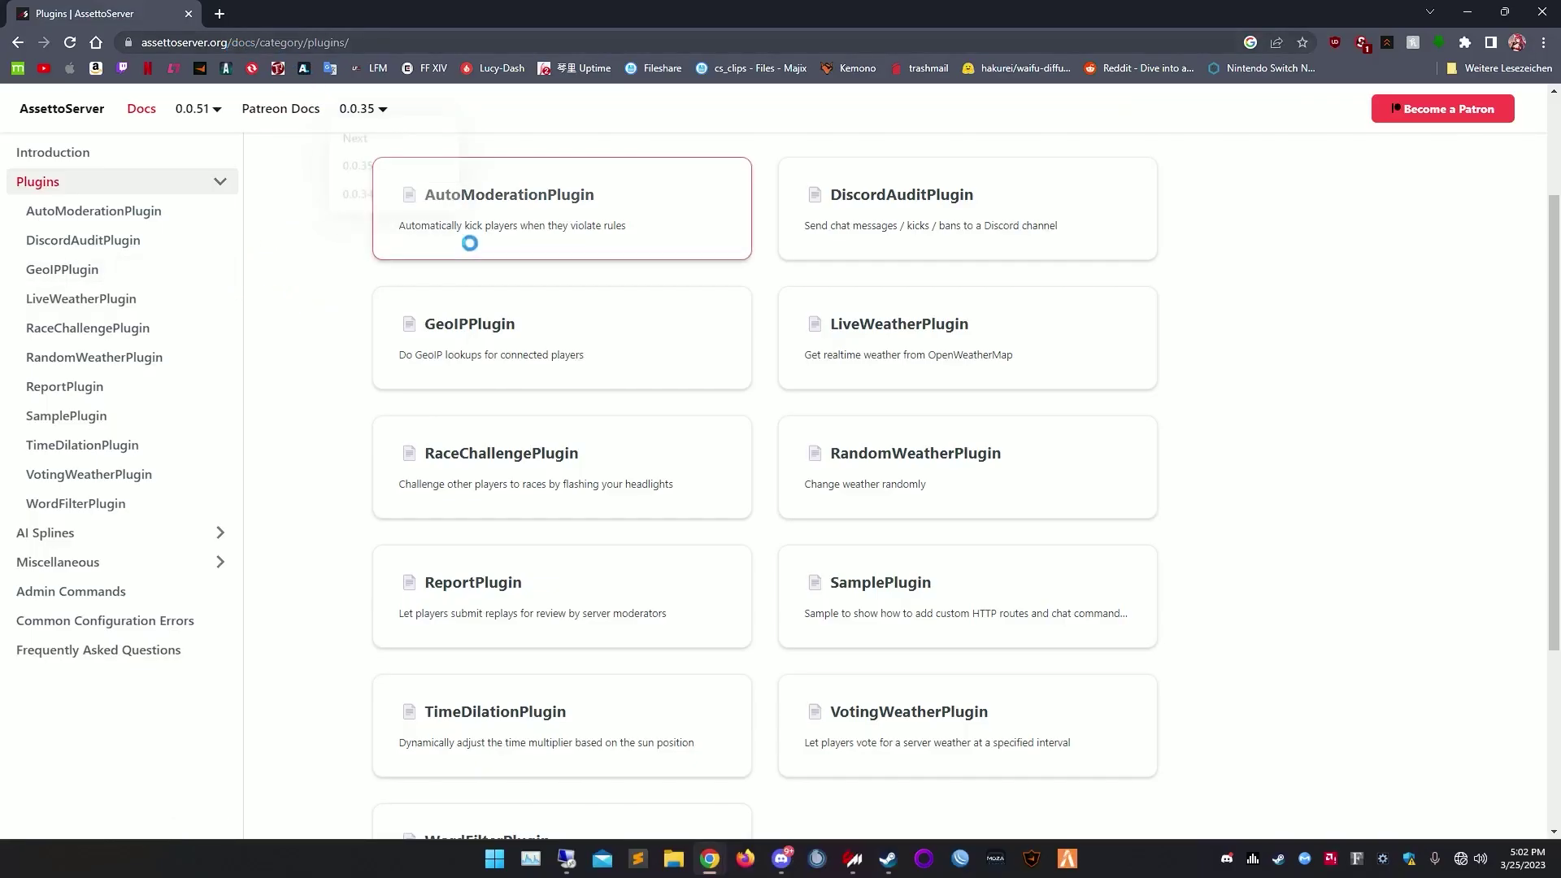
scroll(301, 310, "down", 1)
left_click(529, 392)
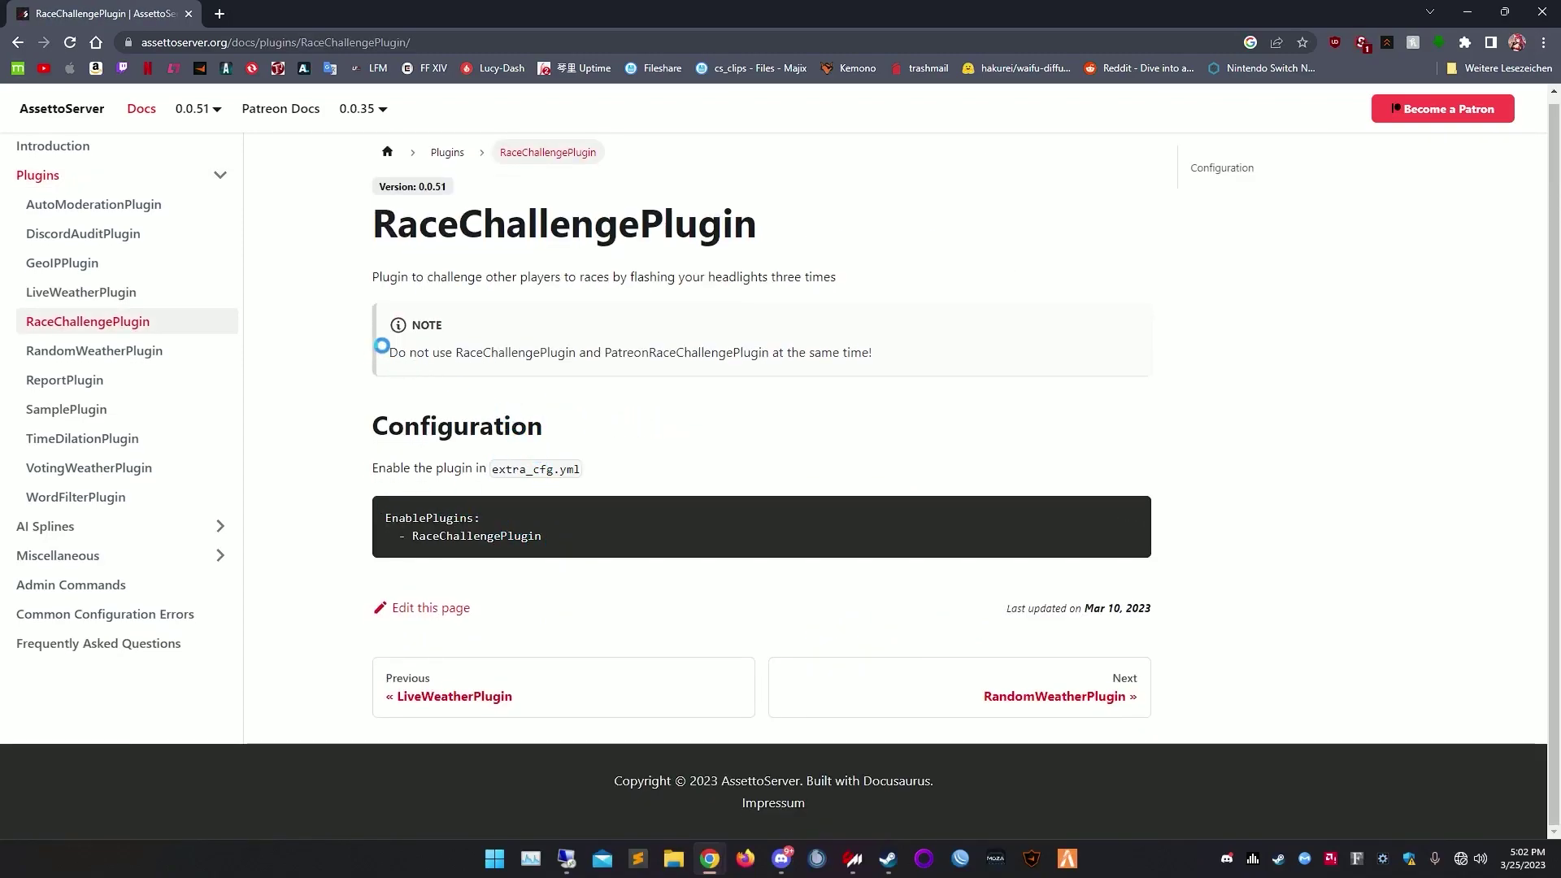
key("alt+Tab")
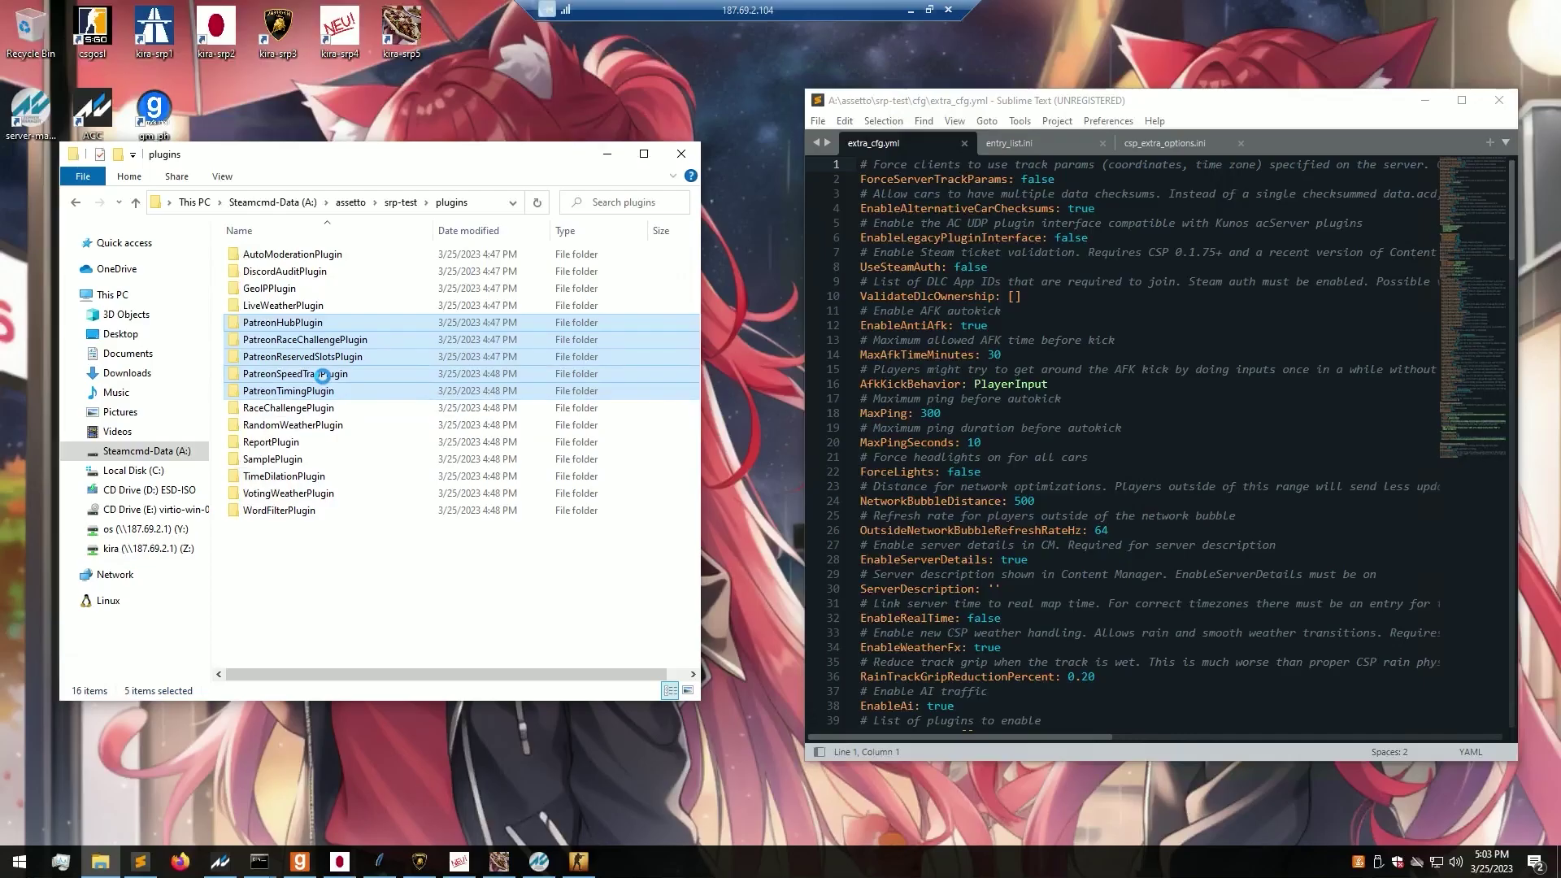
key("alt+Tab")
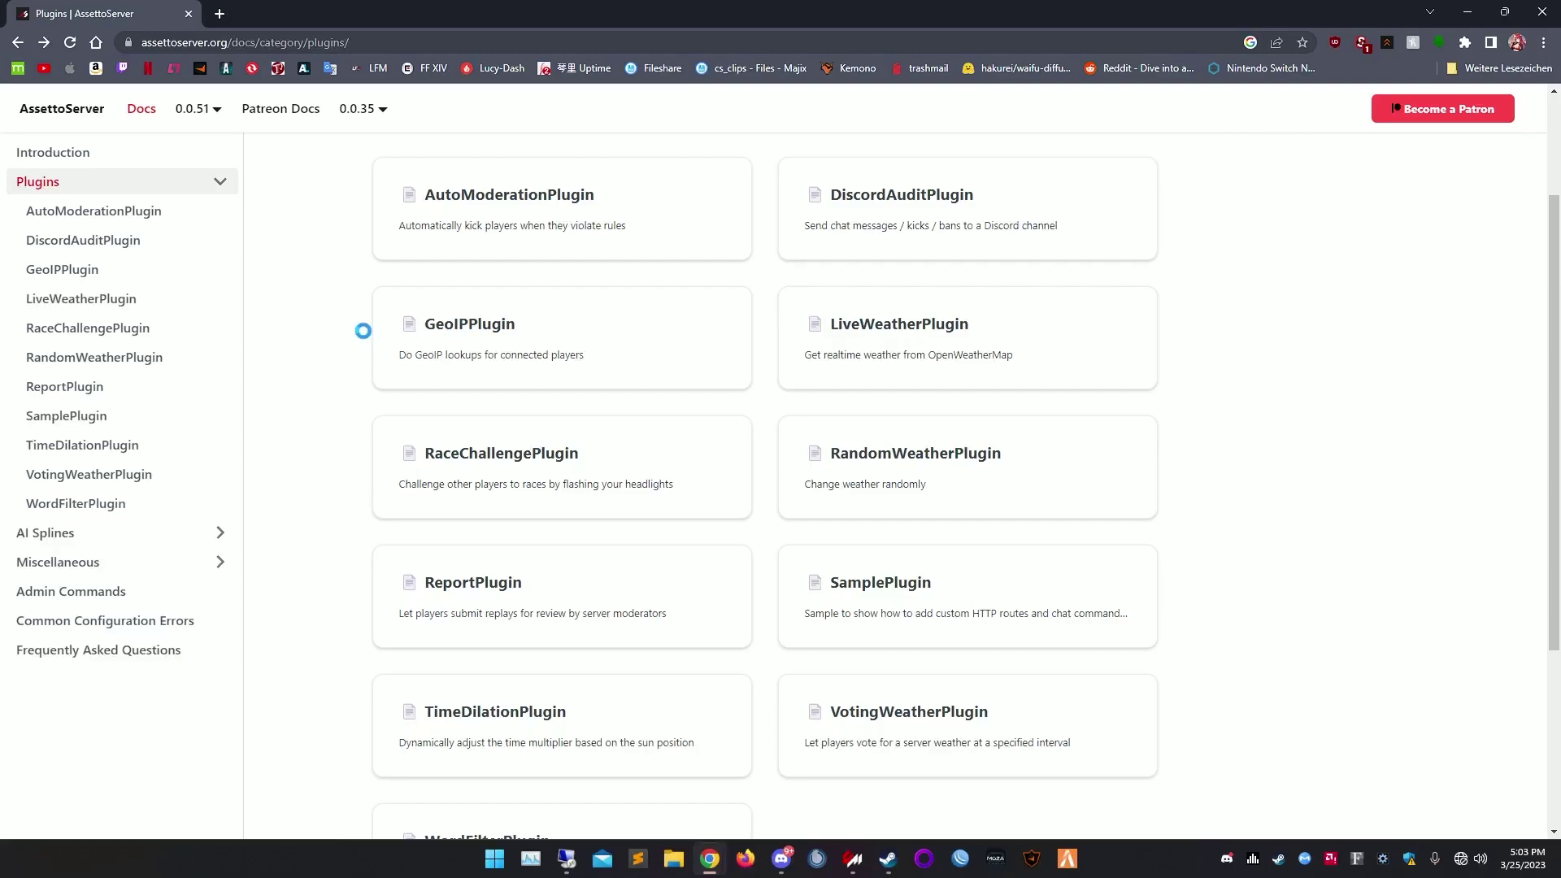
key("alt+Tab")
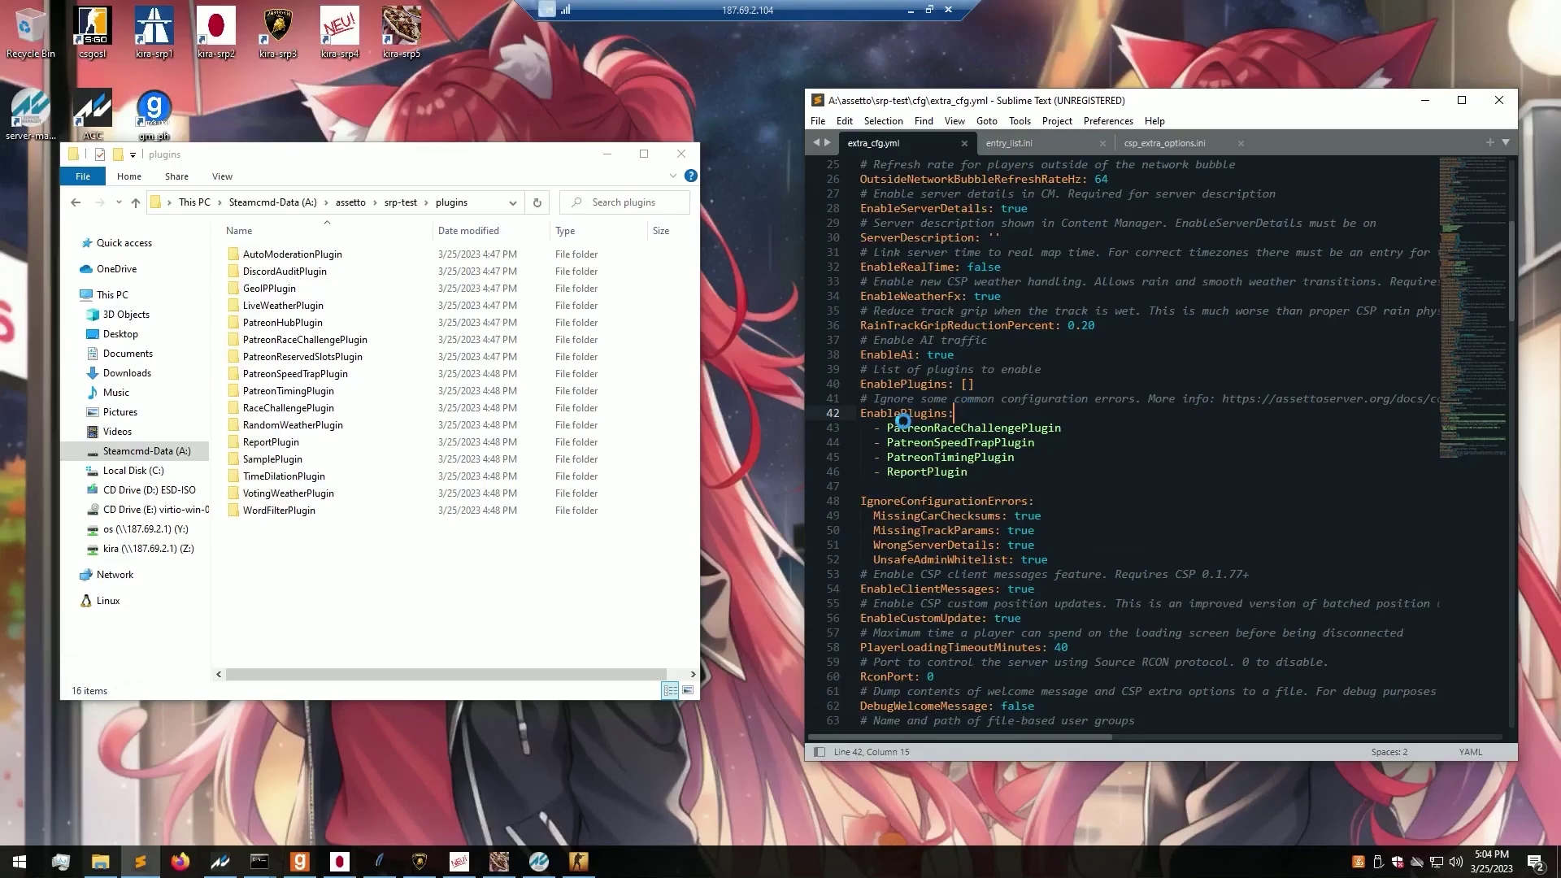
Step: Add '- WordFilterPlugin' on a new line below ReportPlugin in extra_cfg.yml's EnablePlugins
scroll(914, 424, "down", 1)
left_click(984, 429)
key("BackSpace")
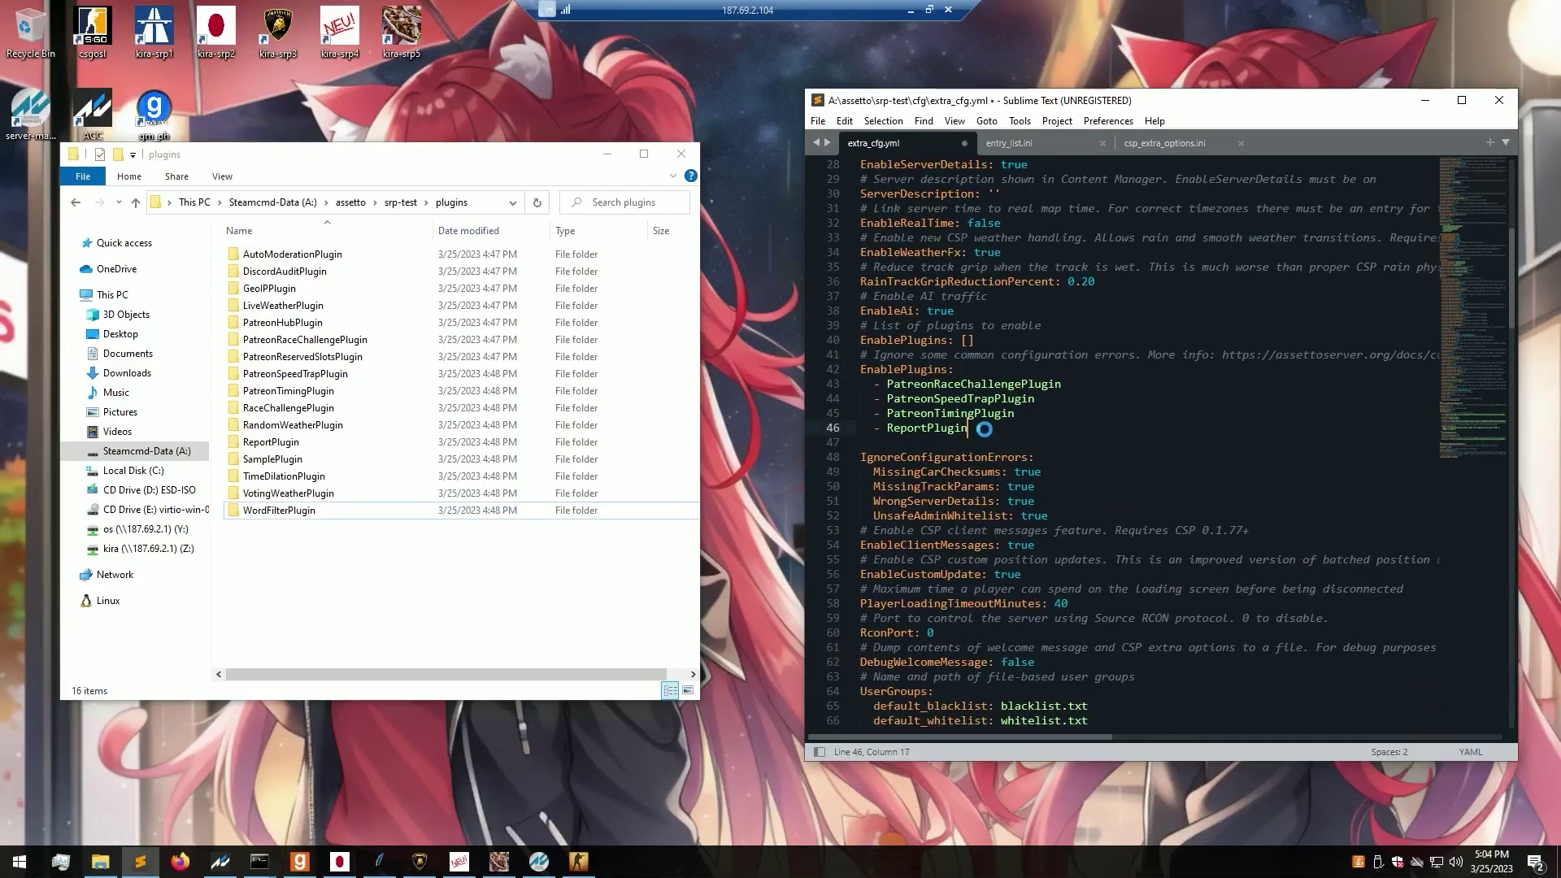
key("Return")
type("-")
type("WordFilterPlugin")
left_click_drag(887, 443, 851, 441)
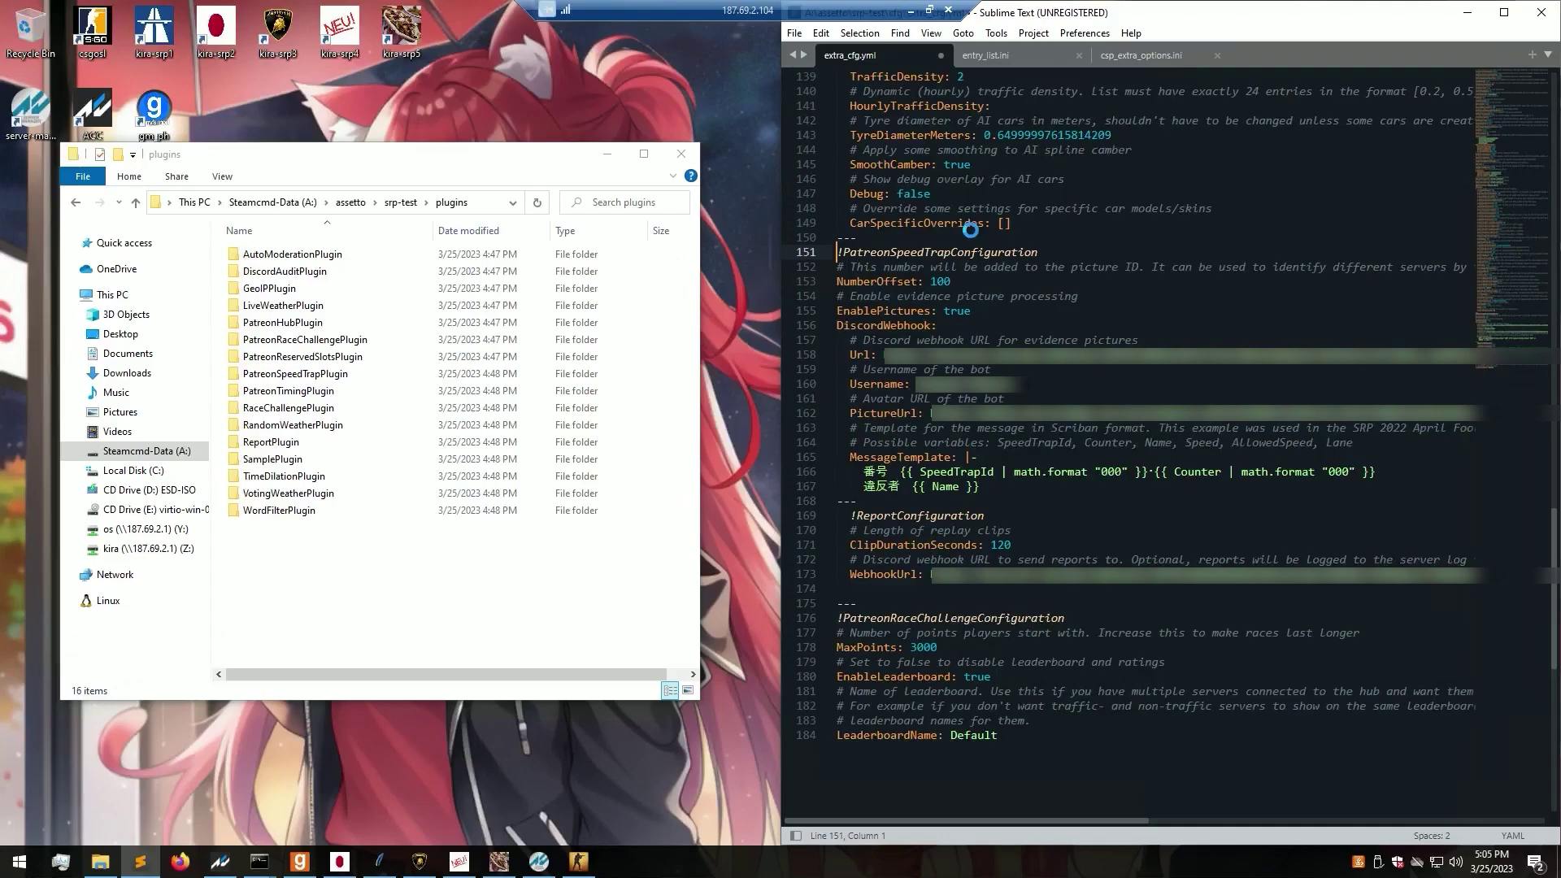
Step: Copy the PatreonSpeedTrapConfiguration example block into extra_cfg.yml
left_click_drag(862, 237, 838, 238)
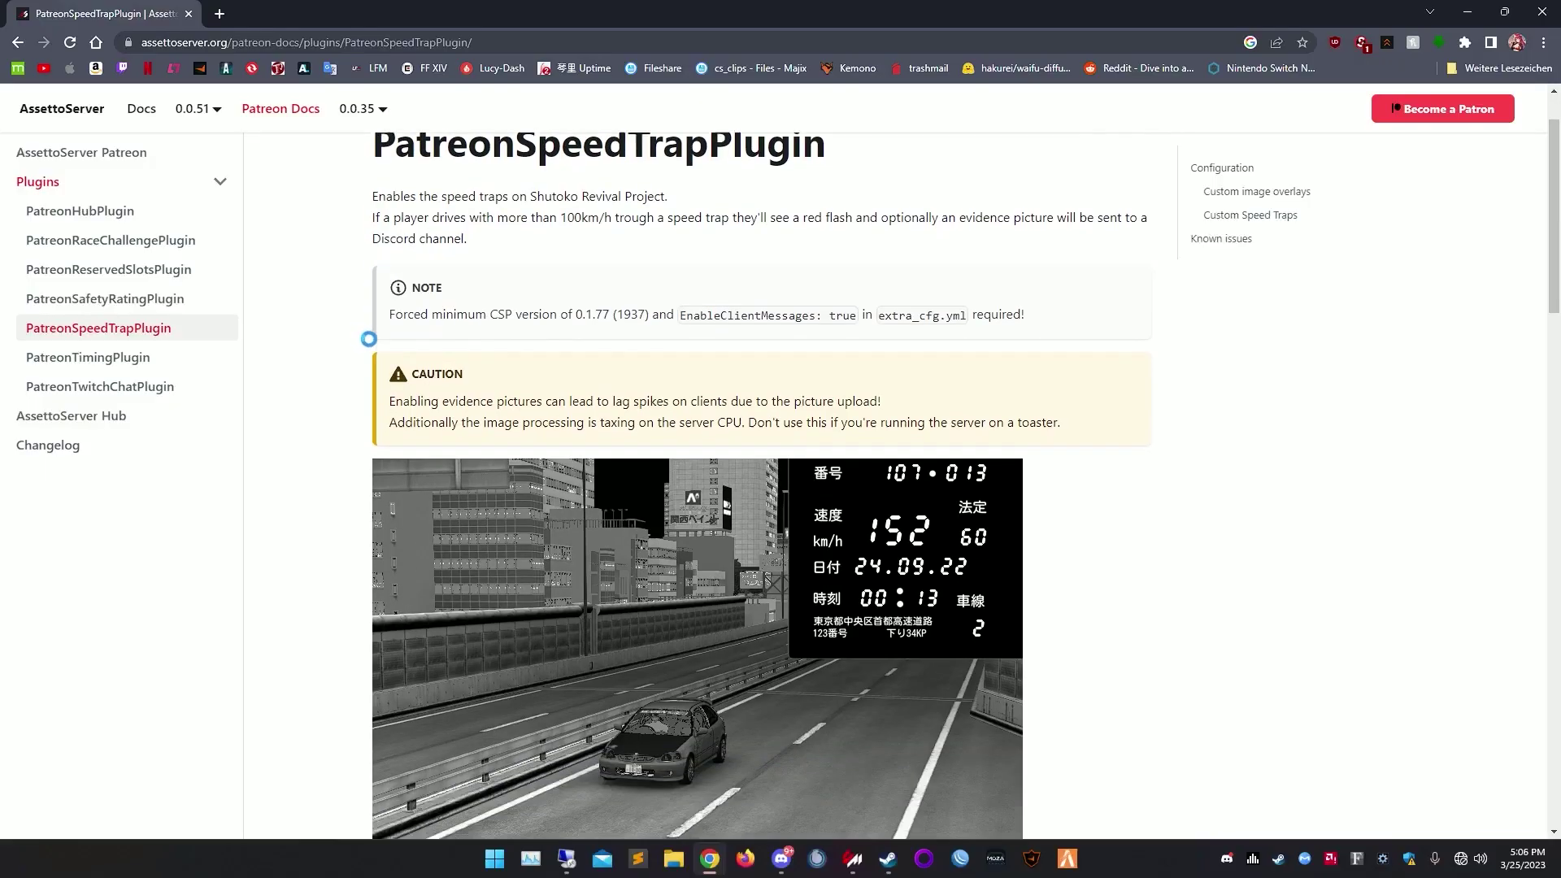
scroll(477, 398, "down", 15)
left_click_drag(500, 682, 386, 199)
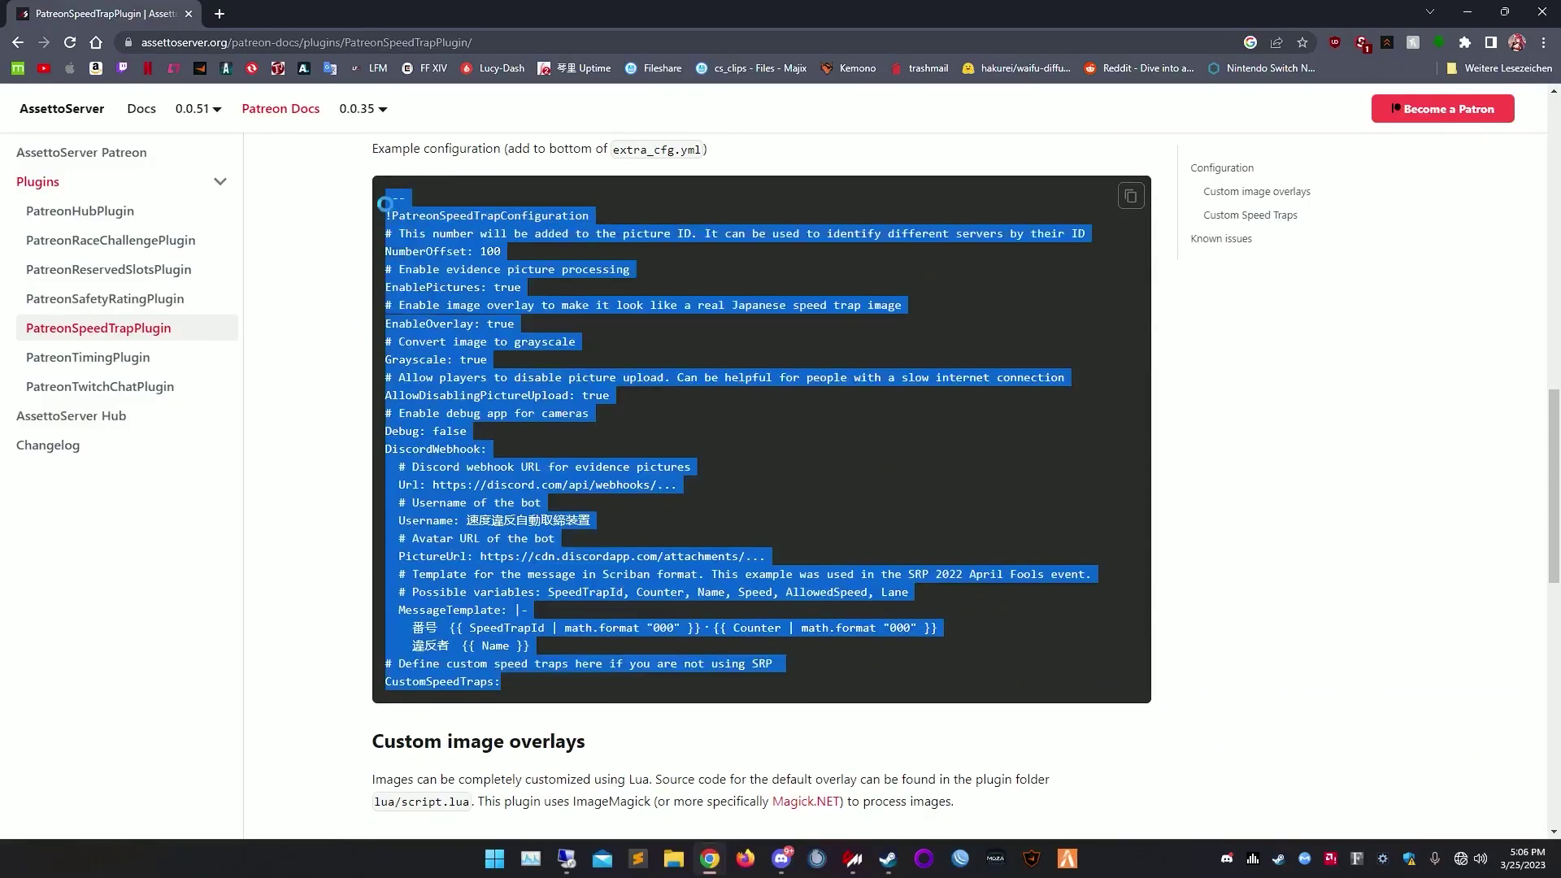
left_click(1131, 196)
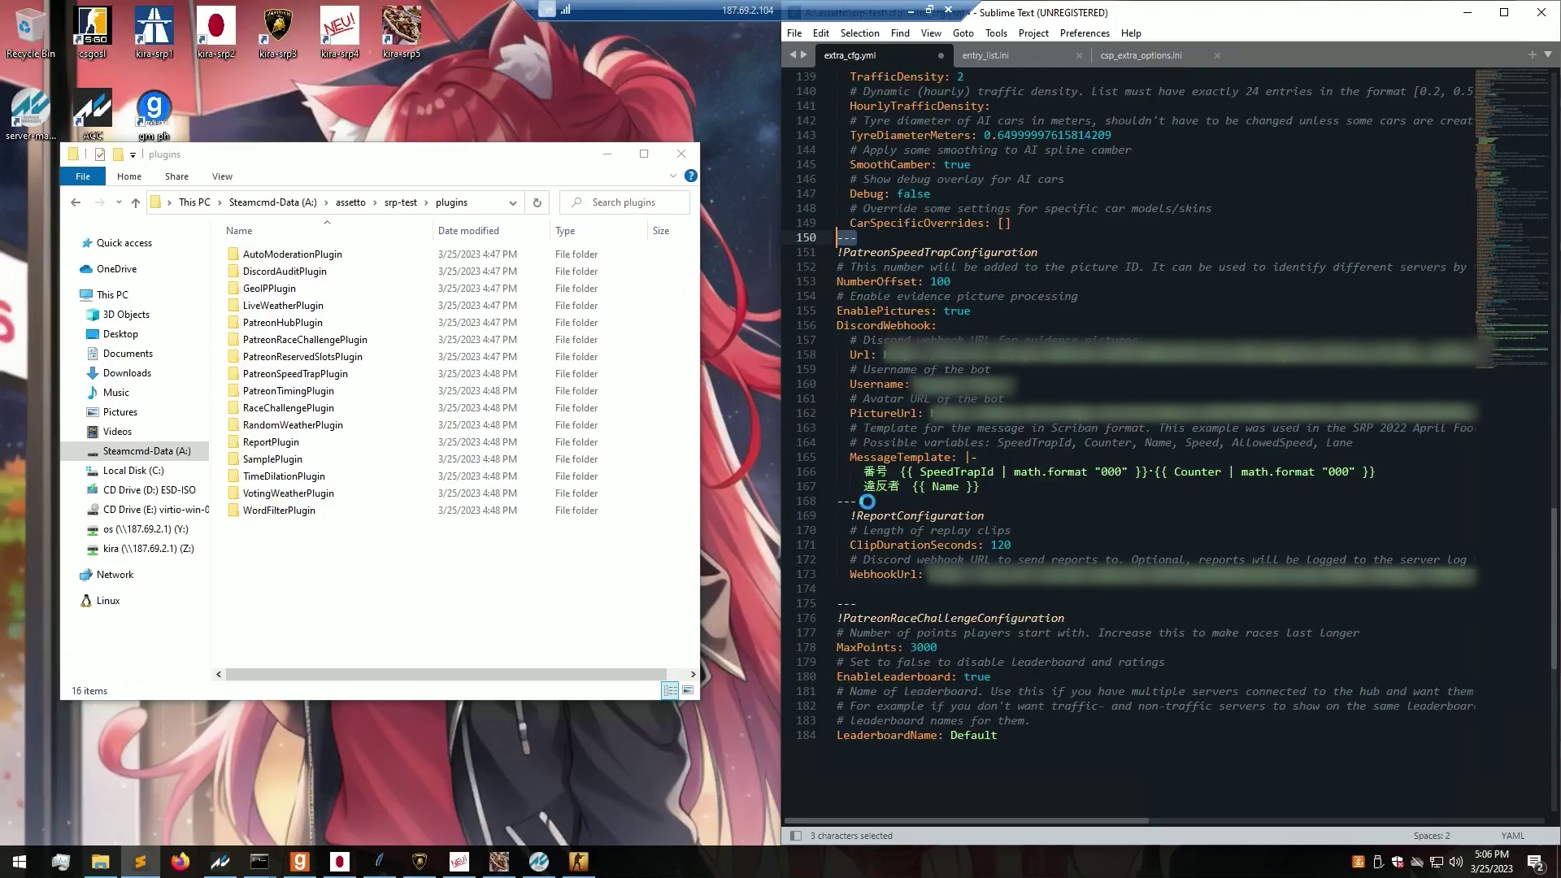
Step: Place the caret at the speed trap webhook Url value, then switch to Discord
left_click_drag(869, 502, 837, 502)
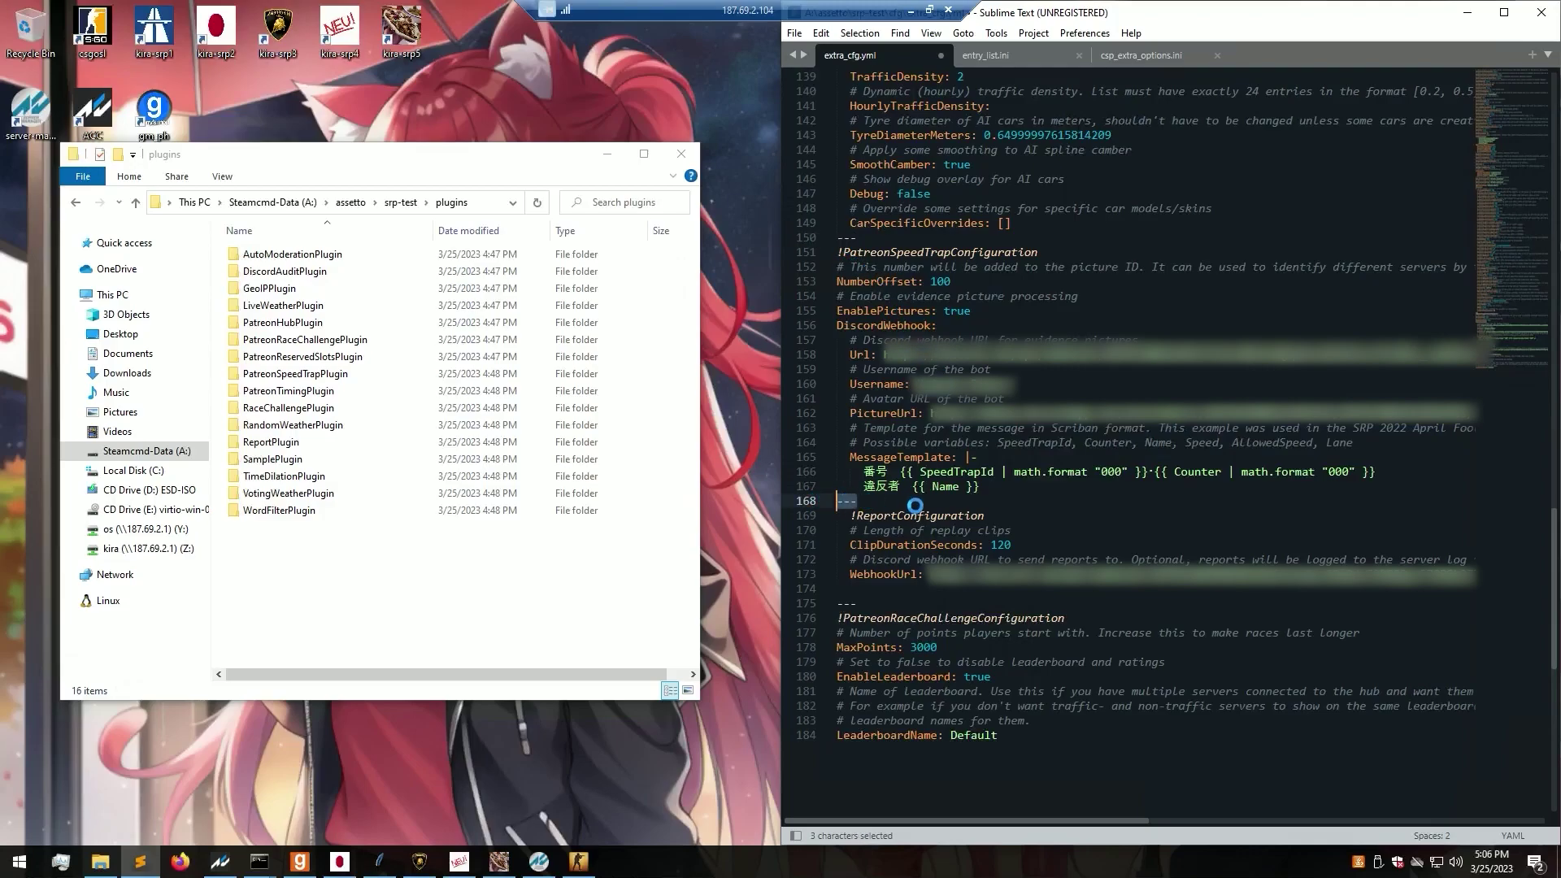
left_click(885, 352)
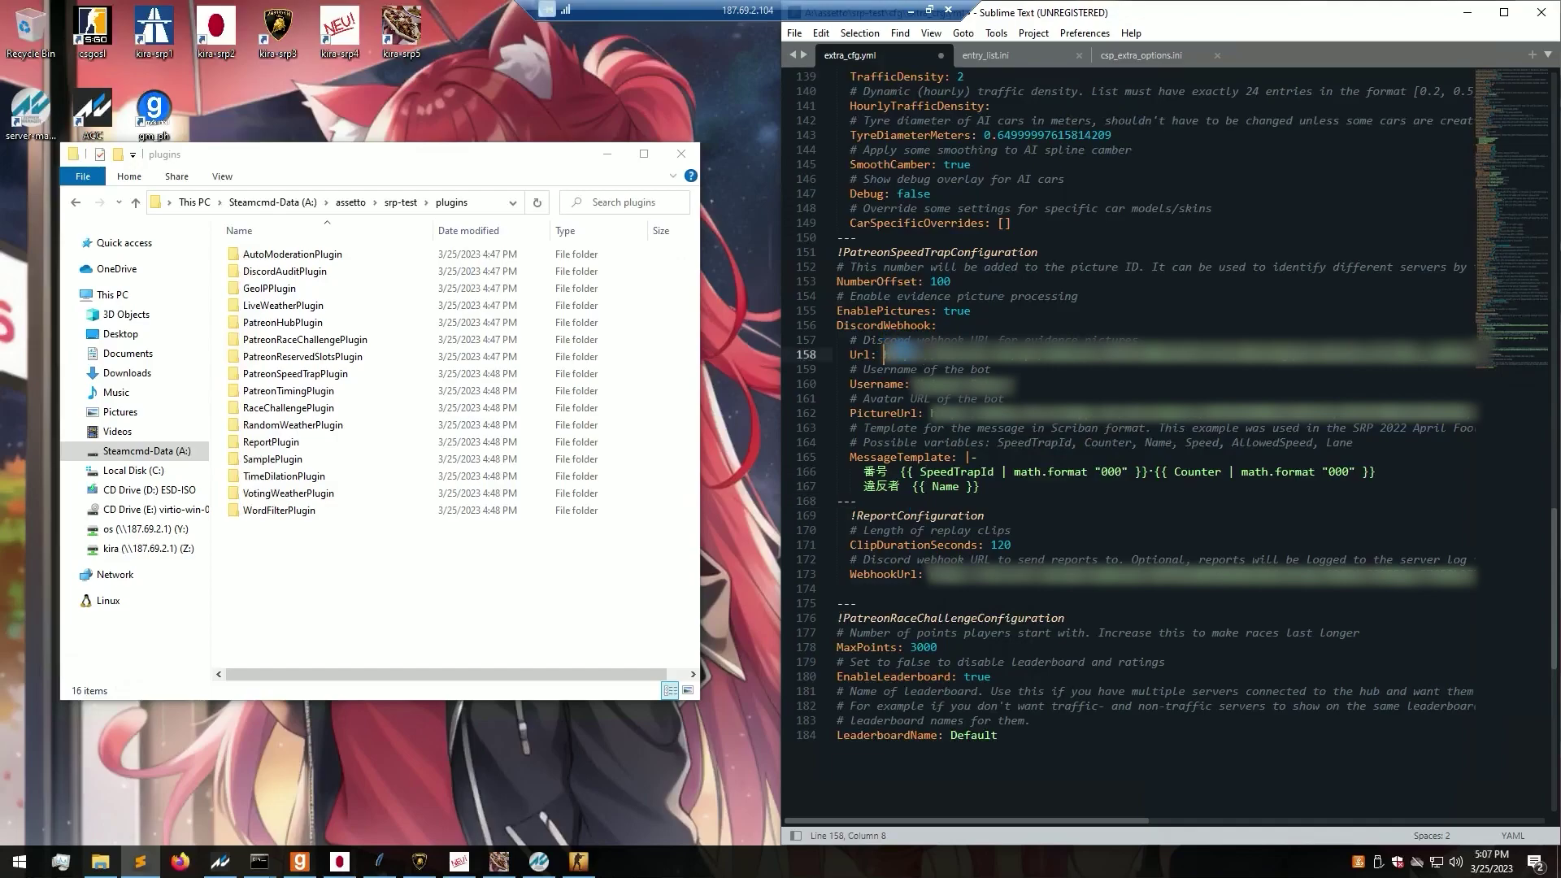
left_click(914, 9)
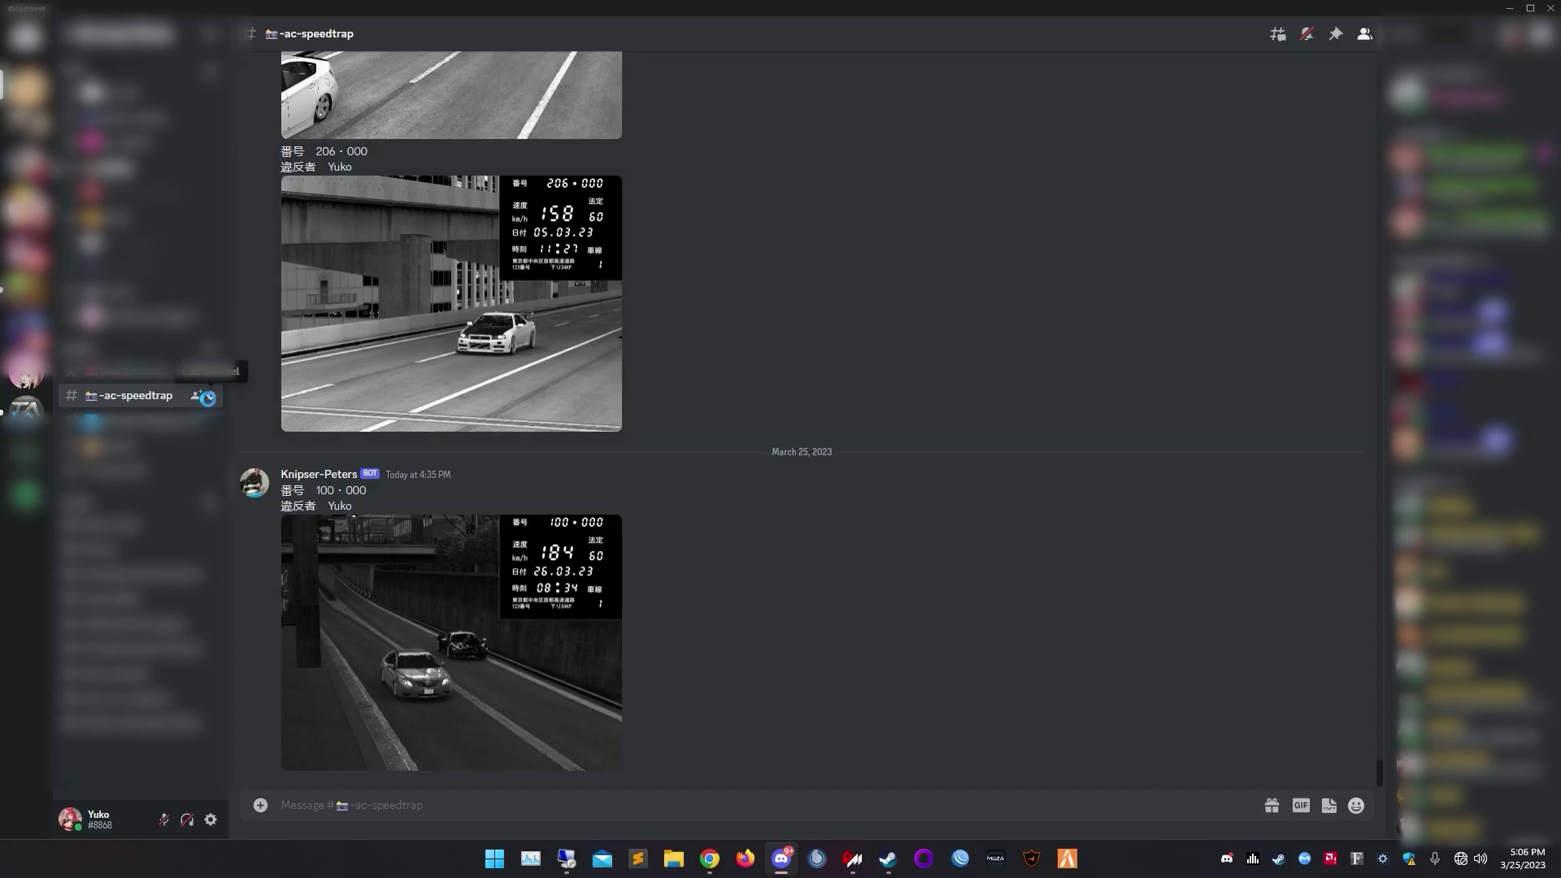
Step: Create a new webhook for the ac-speedtrap channel from its Integrations settings
left_click(211, 395)
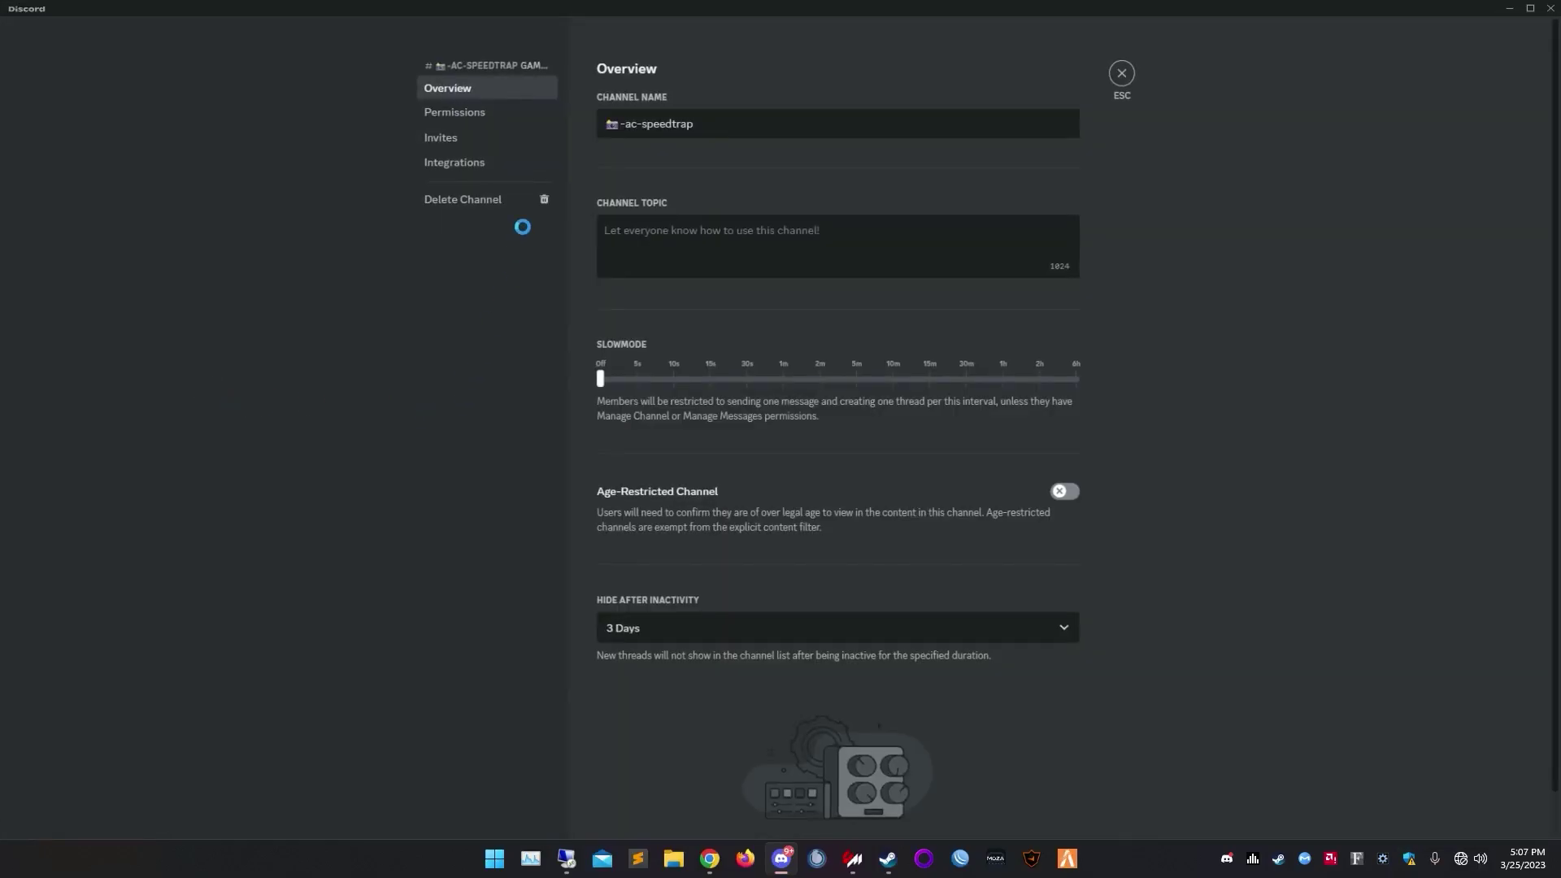
left_click(485, 162)
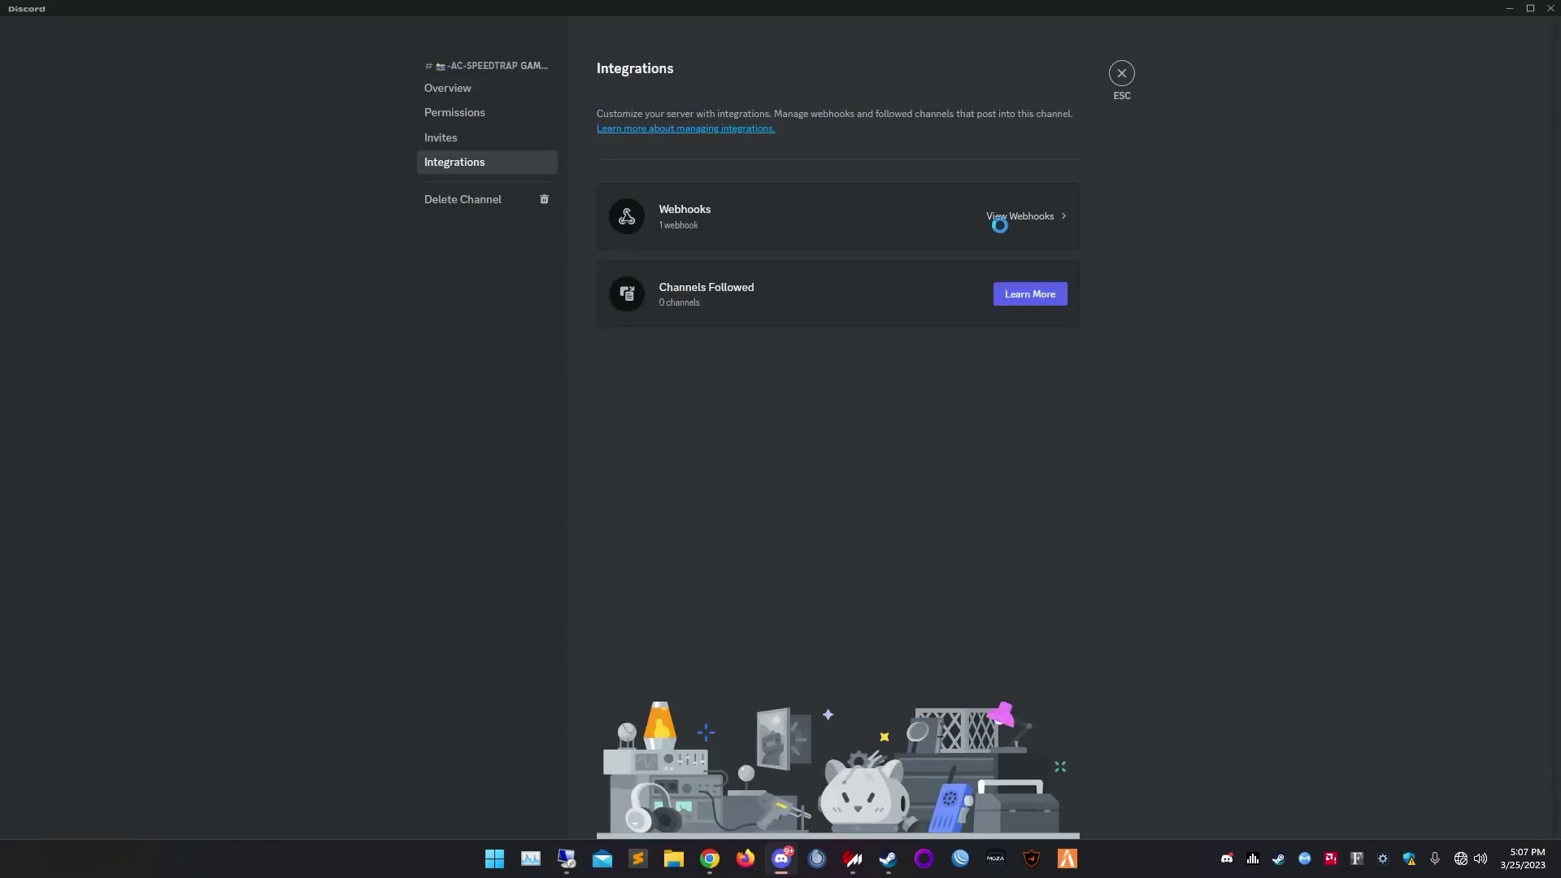
left_click(1028, 222)
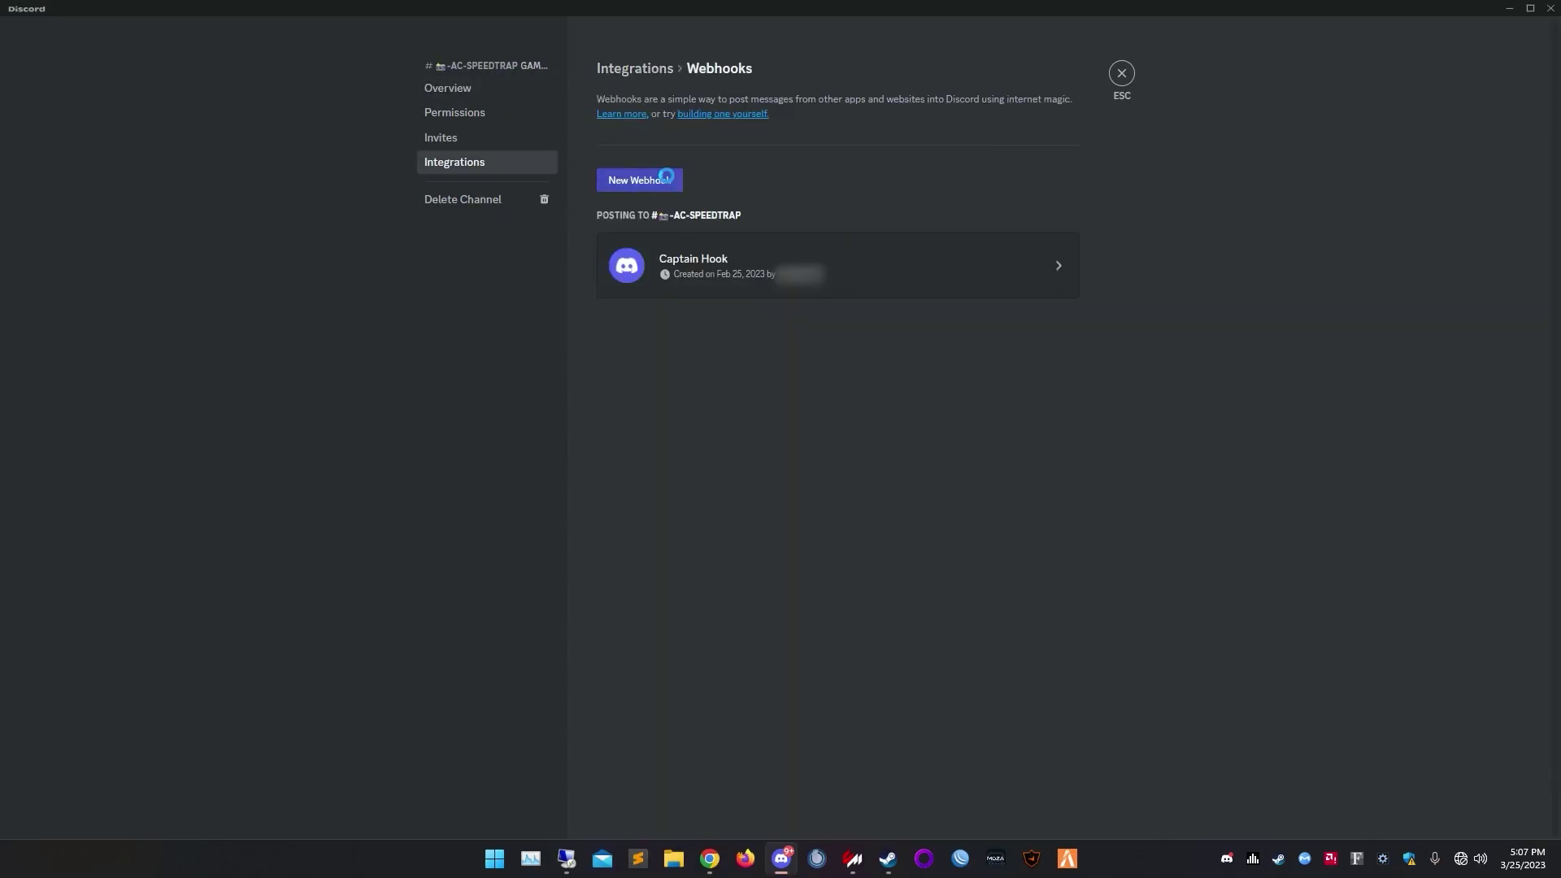
left_click(667, 175)
Step: Copy the new webhook URL for the speed trap Url, then select the Username and PictureUrl values to replace
left_click(774, 492)
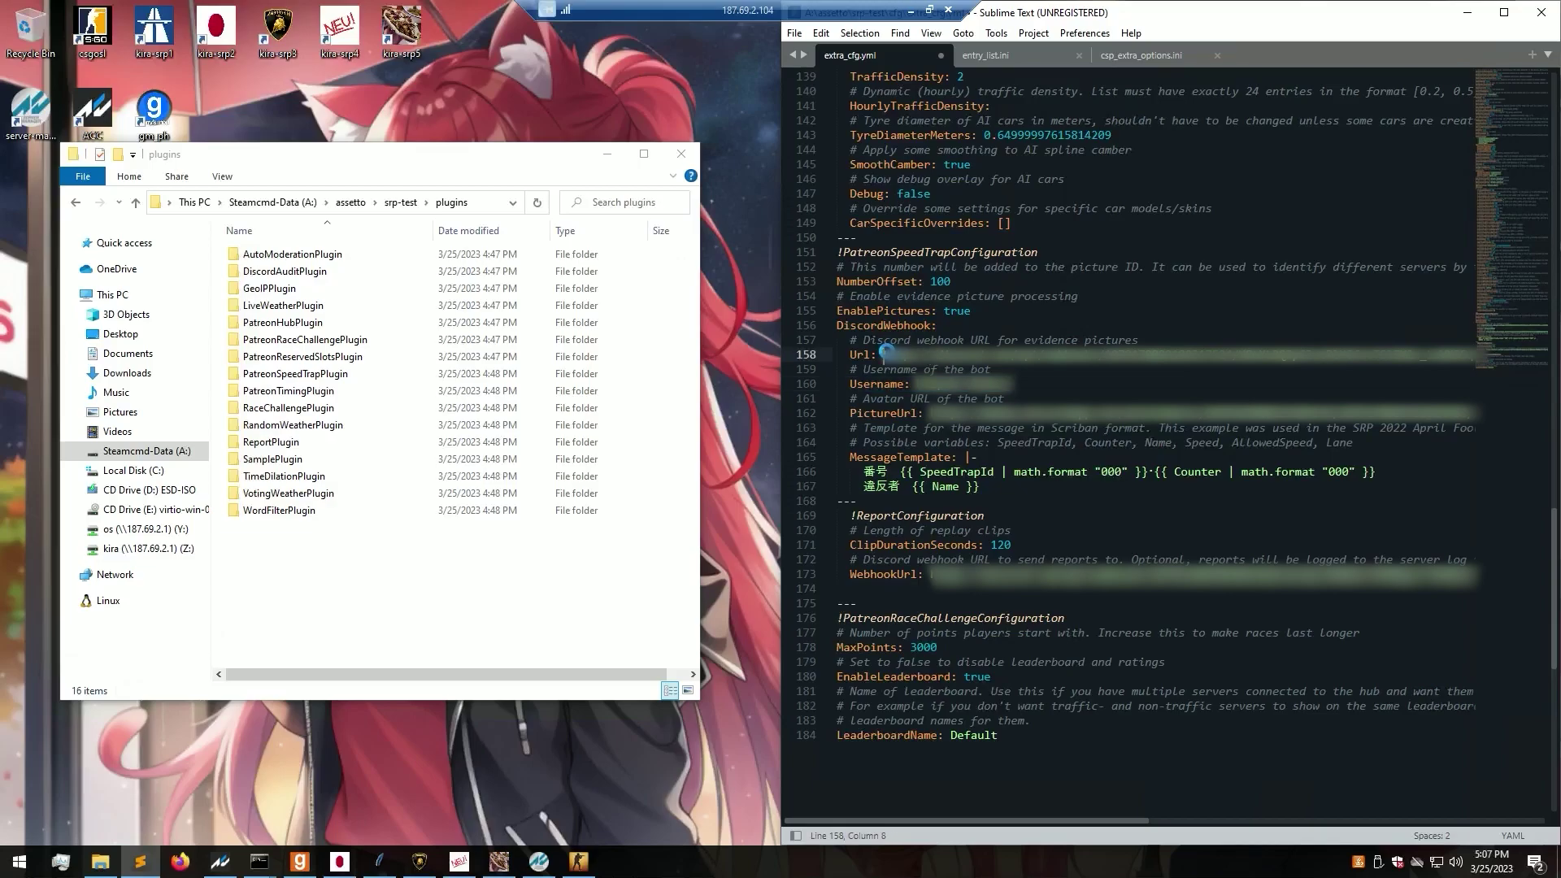
double_click(963, 384)
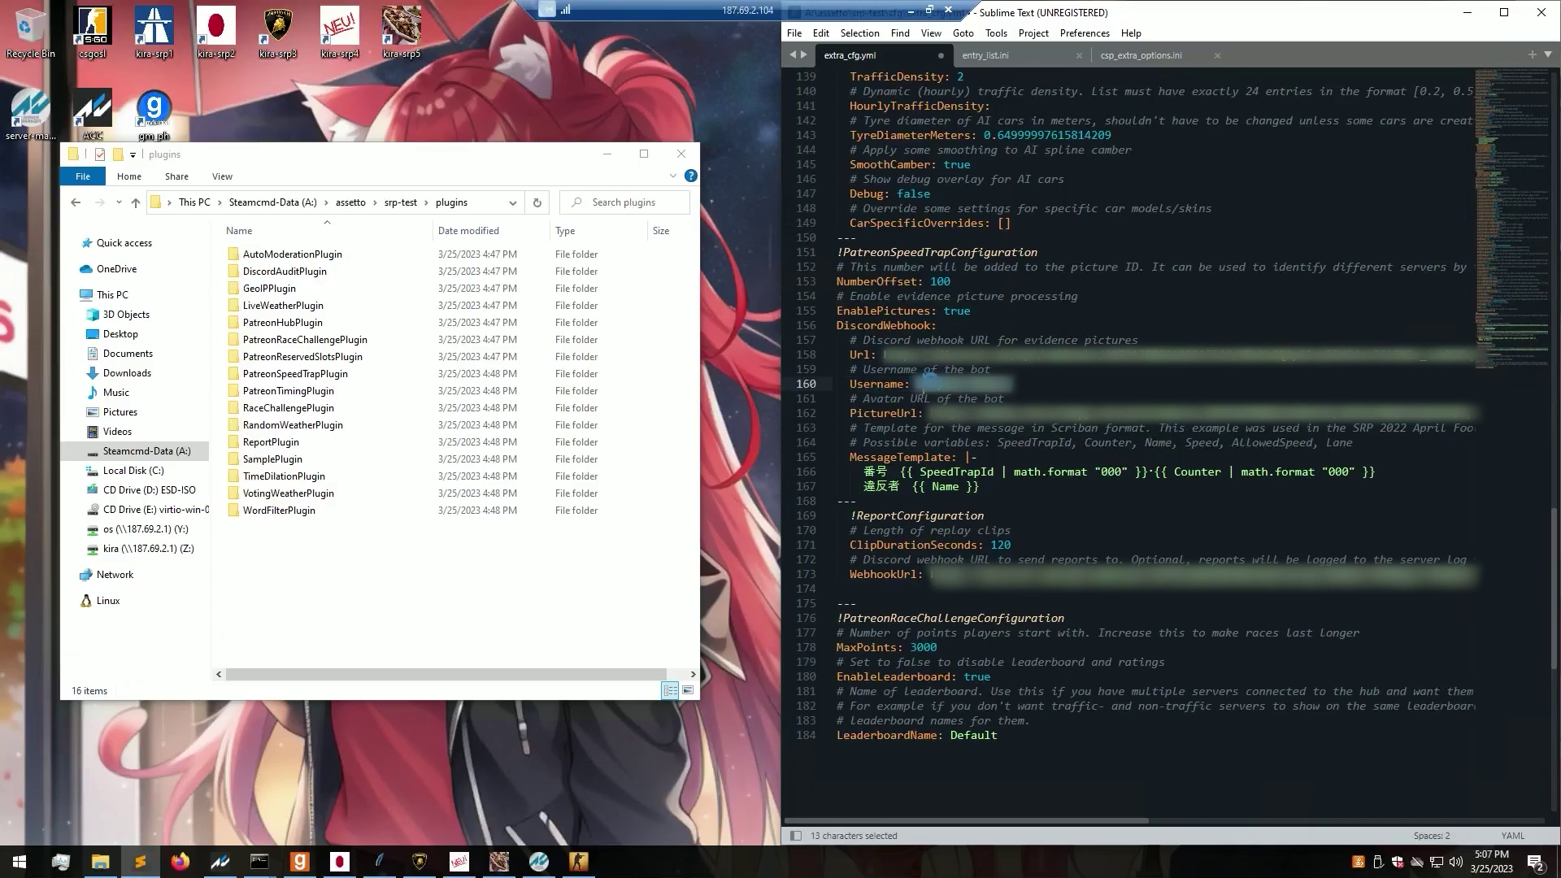
double_click(988, 414)
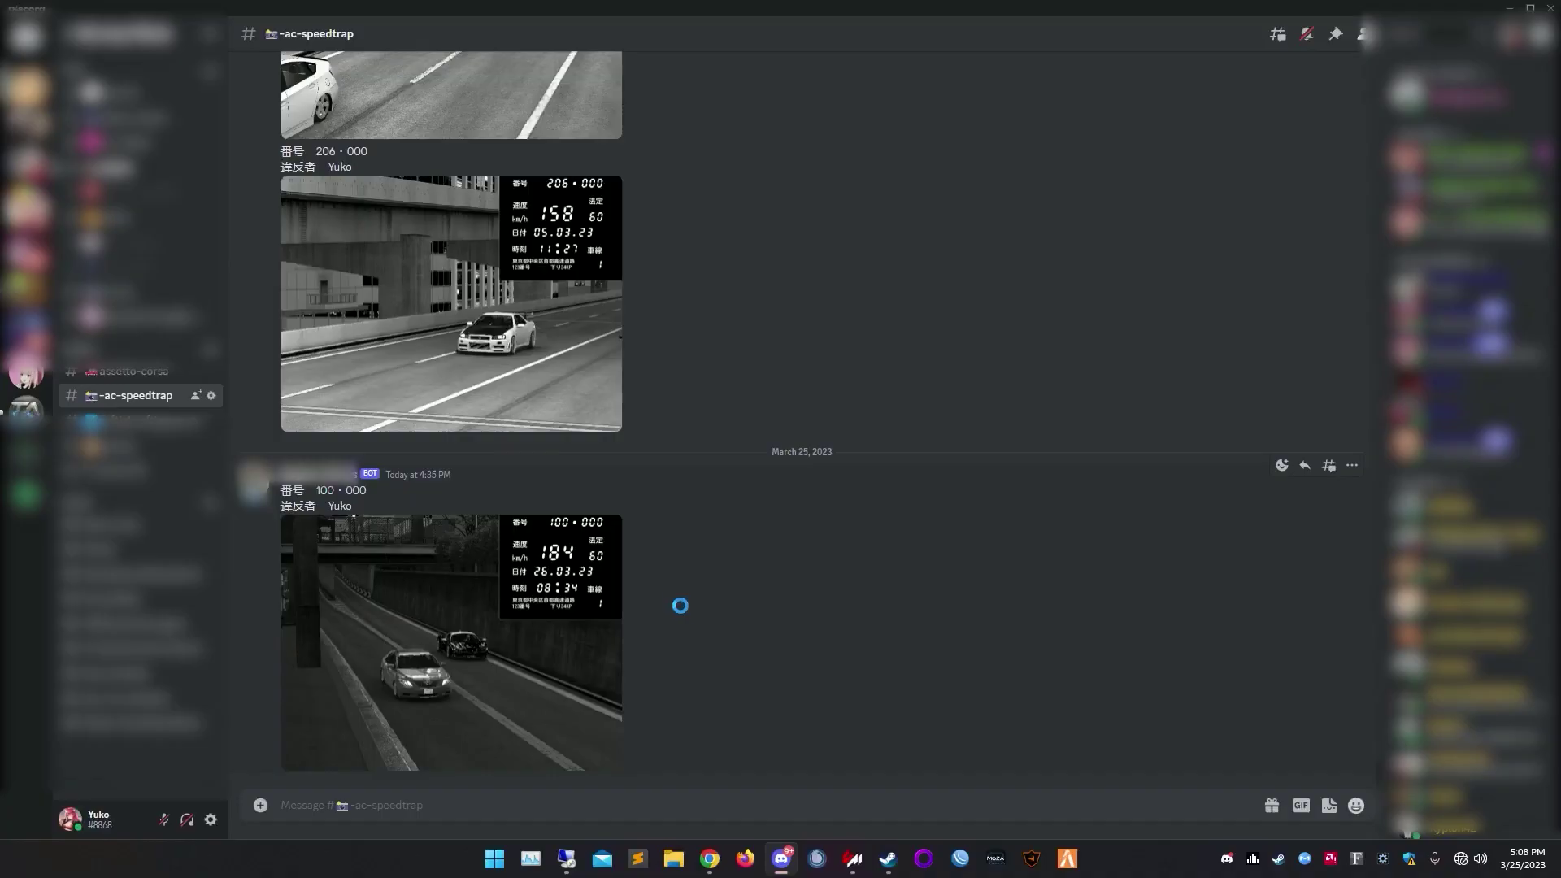
Step: Copy the web address of the latest posted speed-trap image for the bot picture
left_click(518, 606)
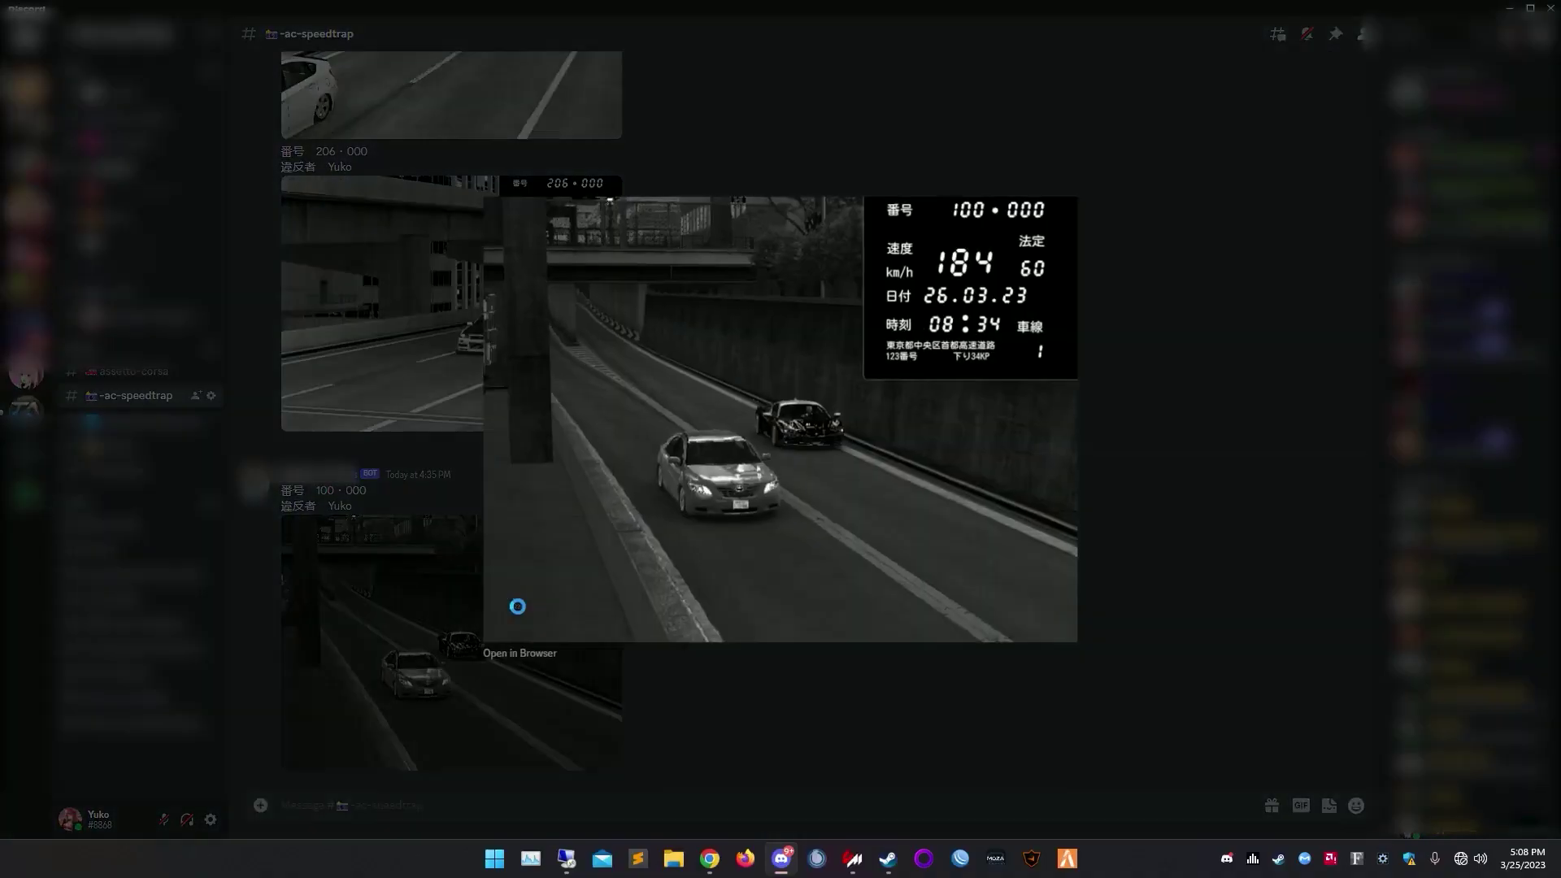
left_click(546, 653)
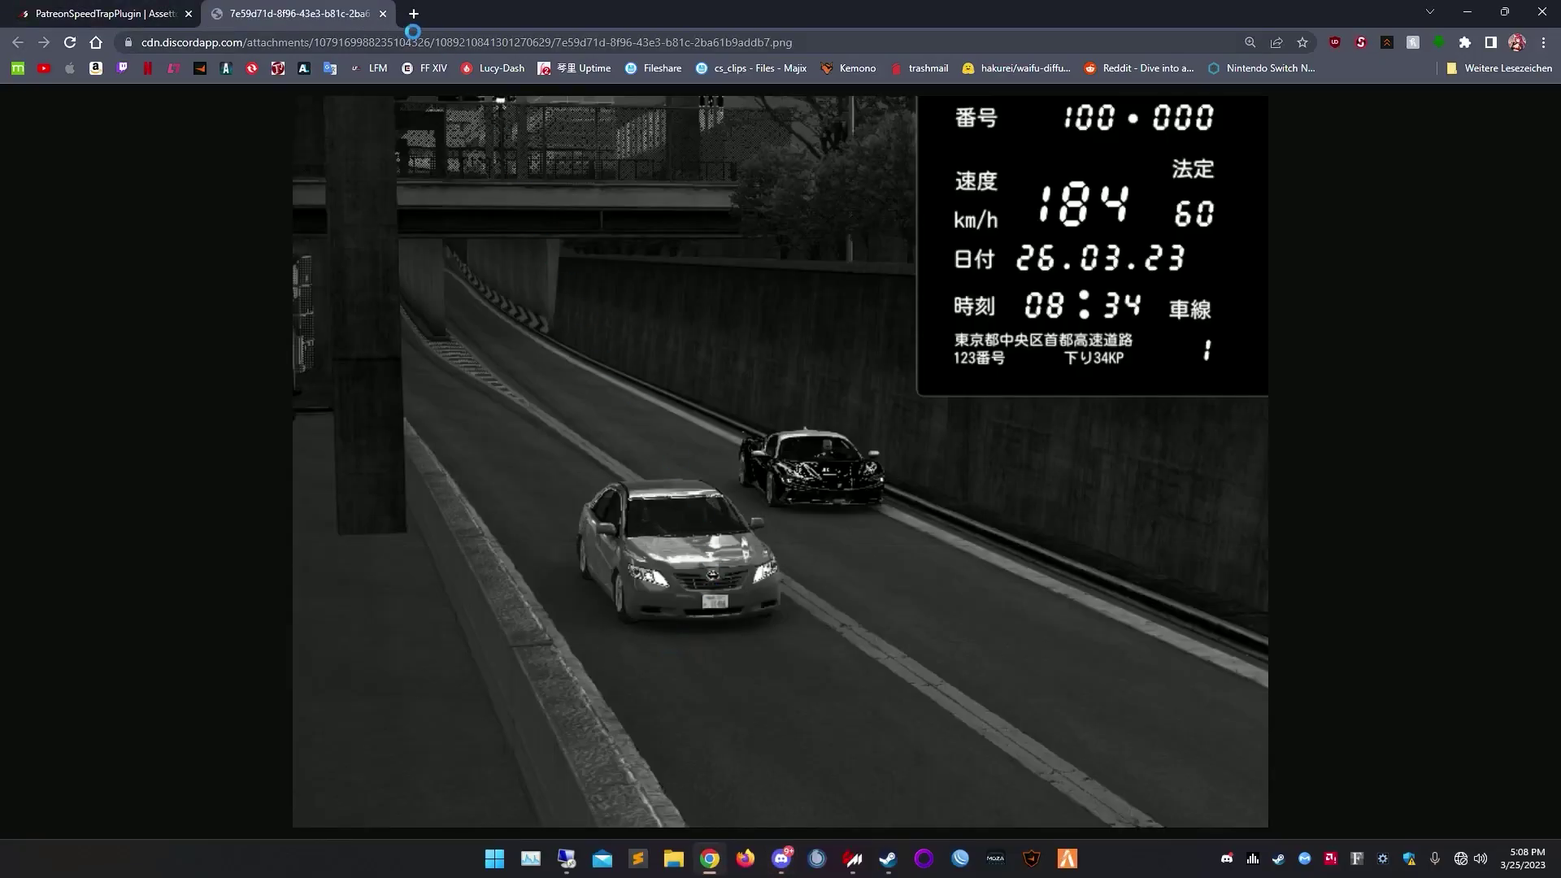
left_click(411, 39)
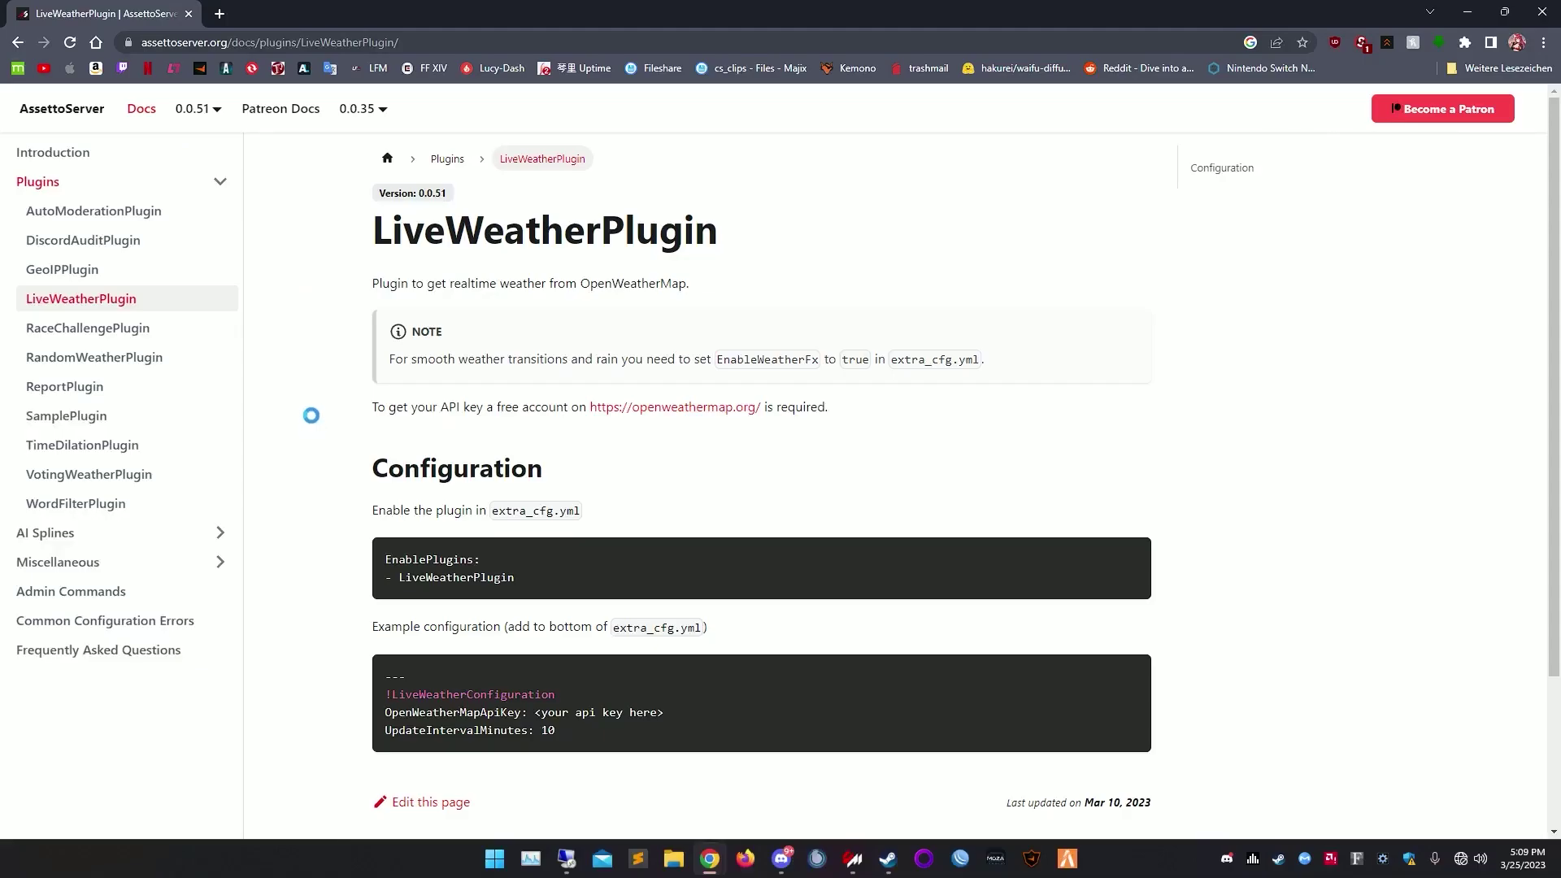
Step: Save the edited extra_cfg.yml and go up to the srp-test server folder
scroll(311, 417, "down", 1)
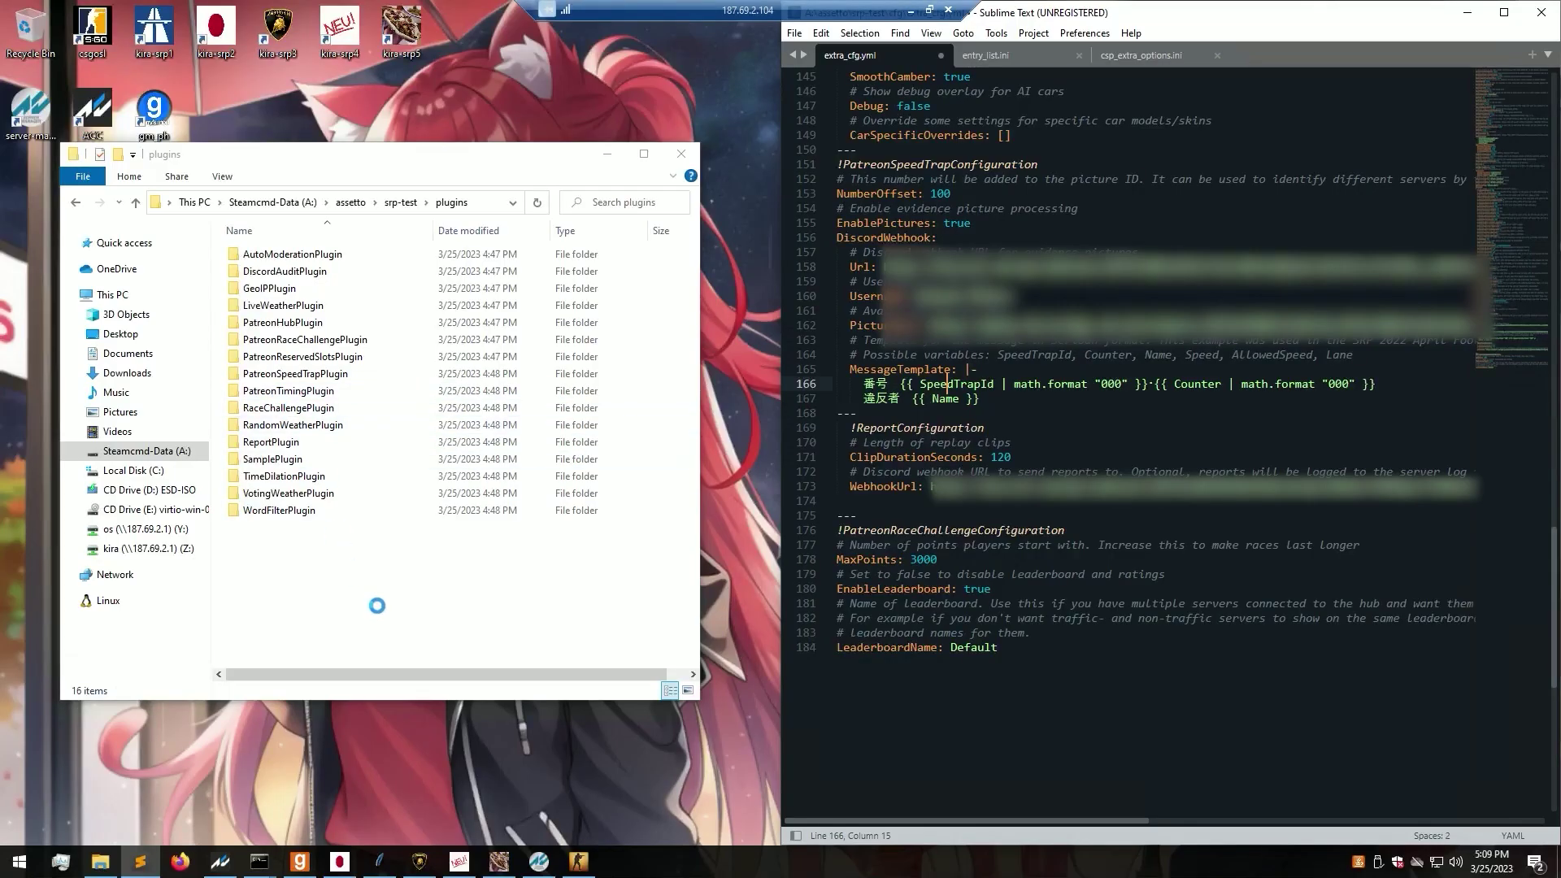
left_click_drag(378, 605, 409, 292)
left_click(968, 488)
key("ctrl+s")
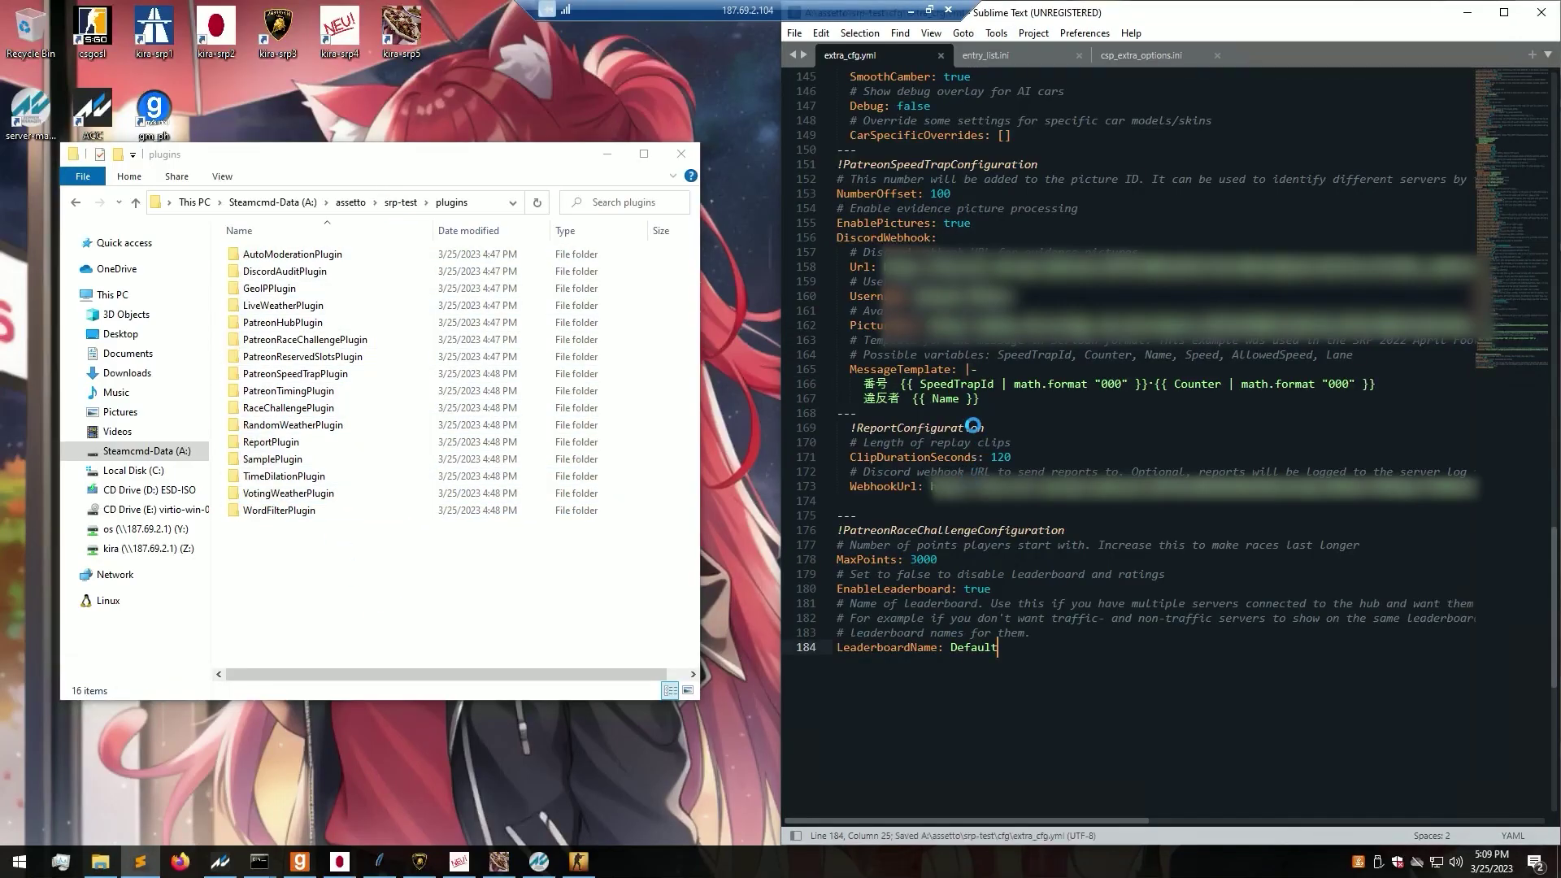
key("alt+Up")
left_click(410, 590)
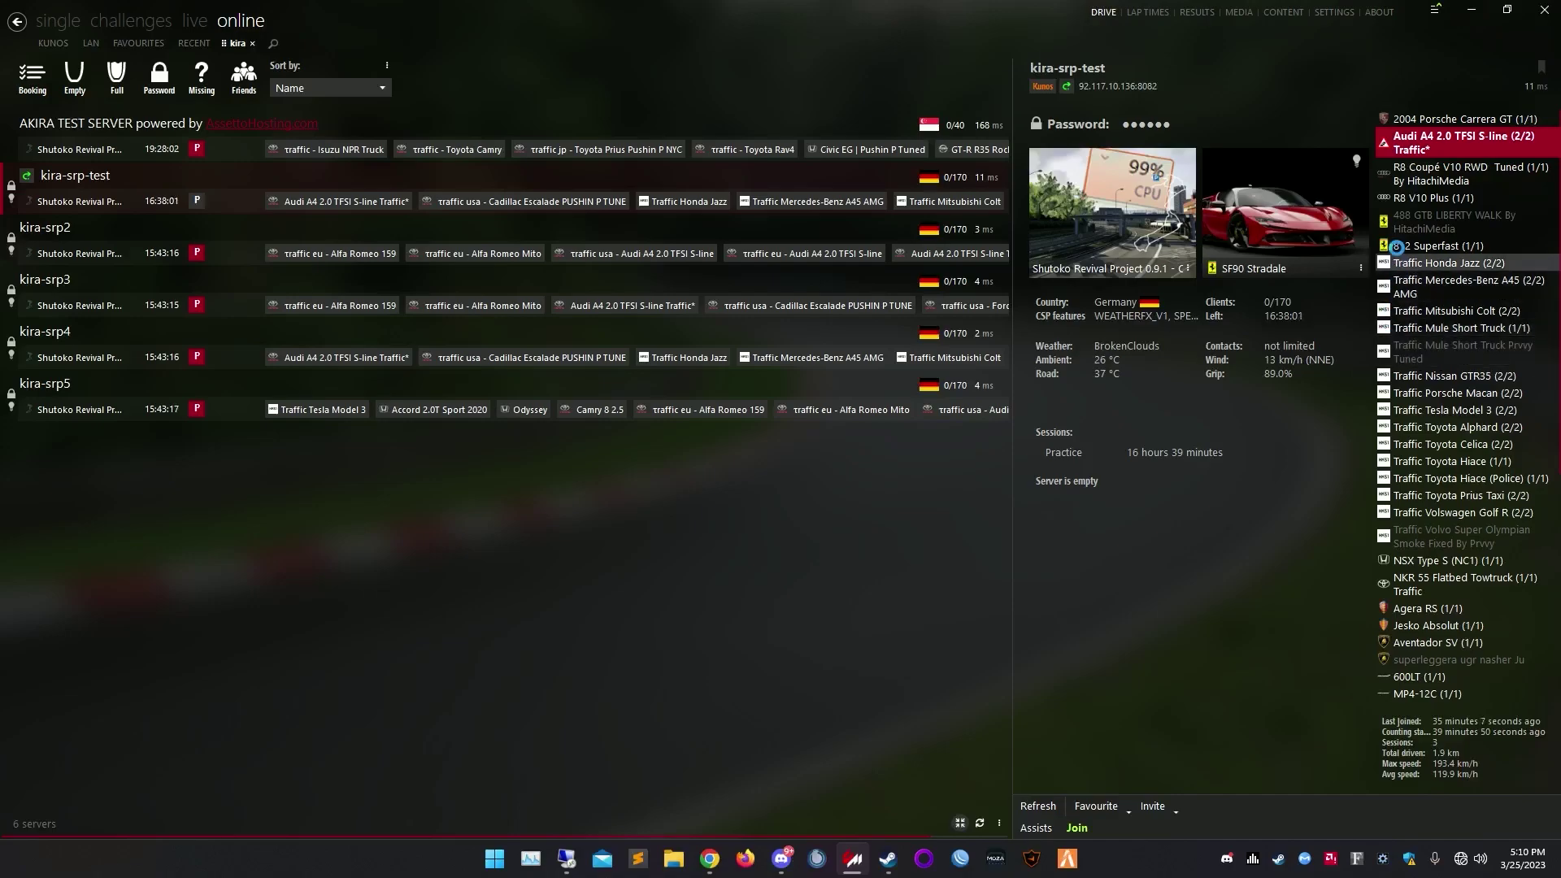
Step: Pick the SF90 Stradale from the kira-srp-test server's car list
mouse_move(1402, 195)
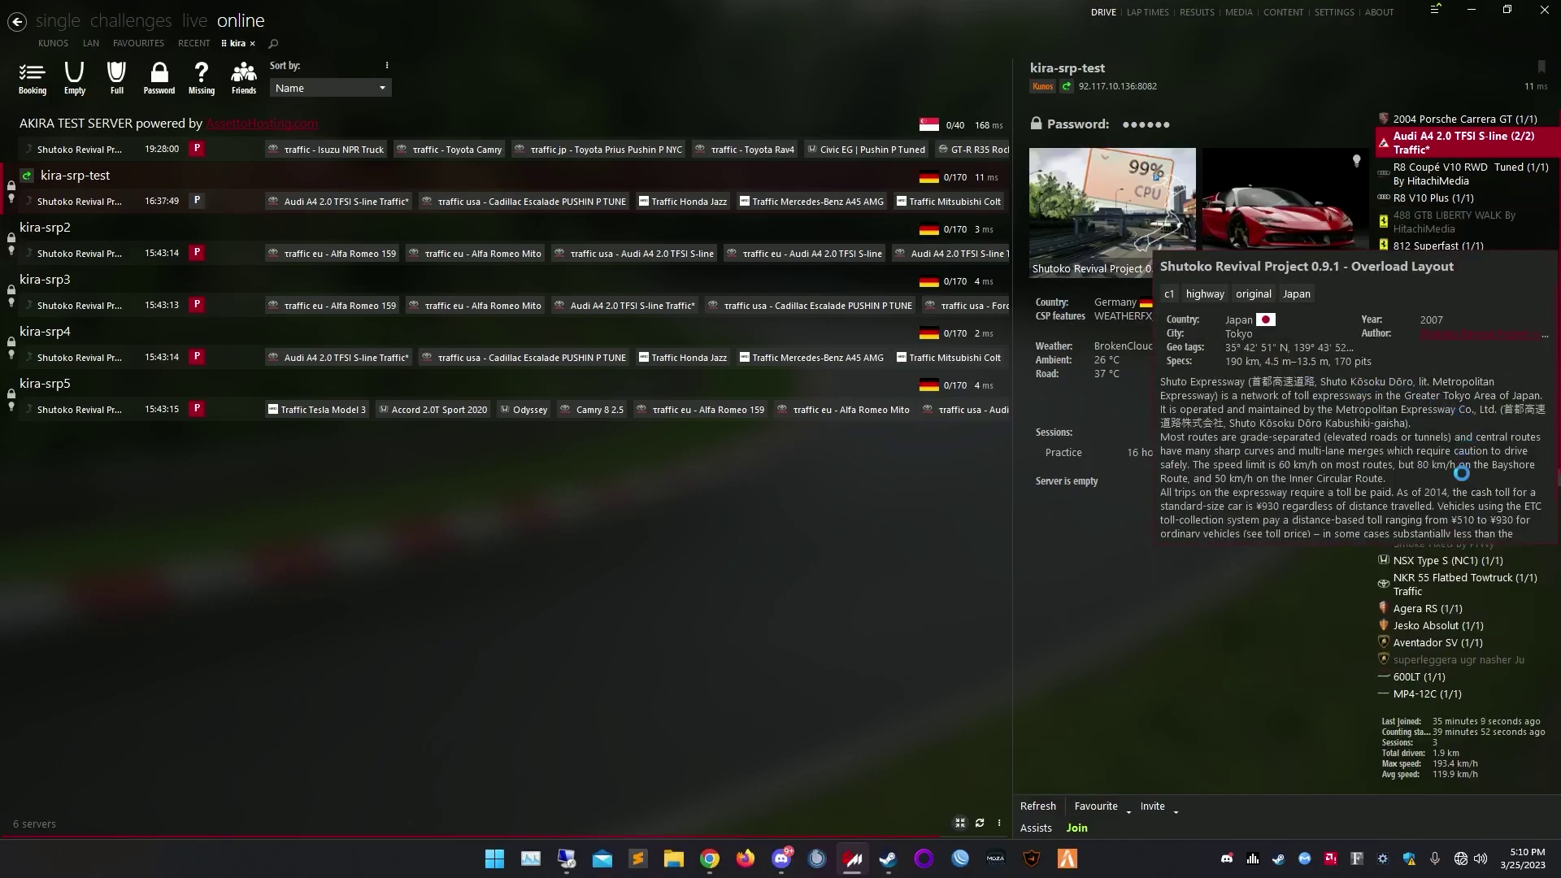
scroll(1447, 407, "down", 1)
mouse_move(1440, 556)
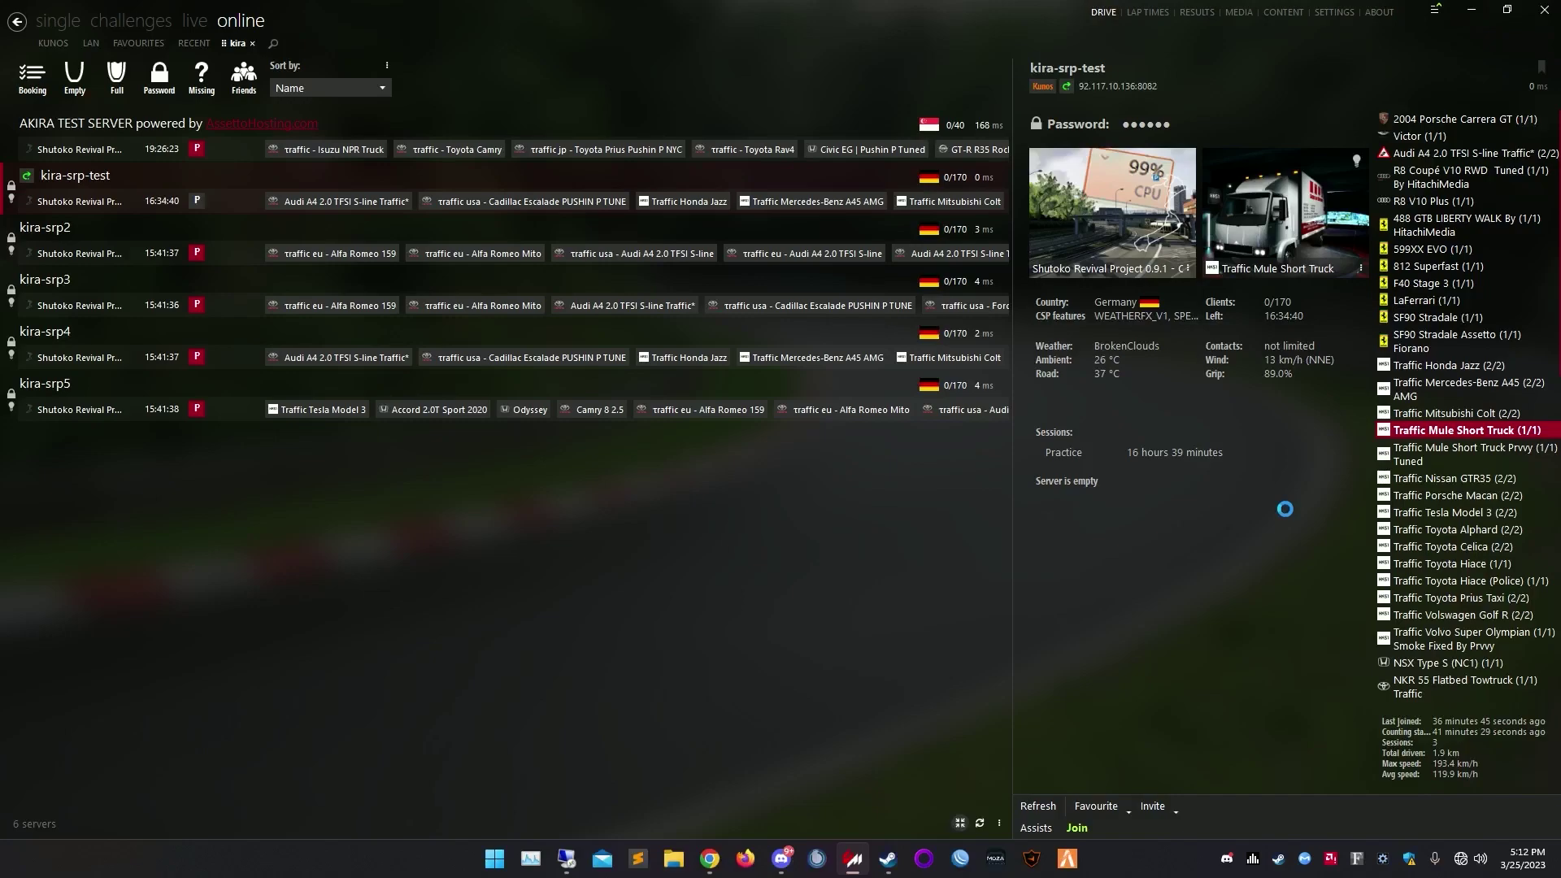
left_click(1439, 318)
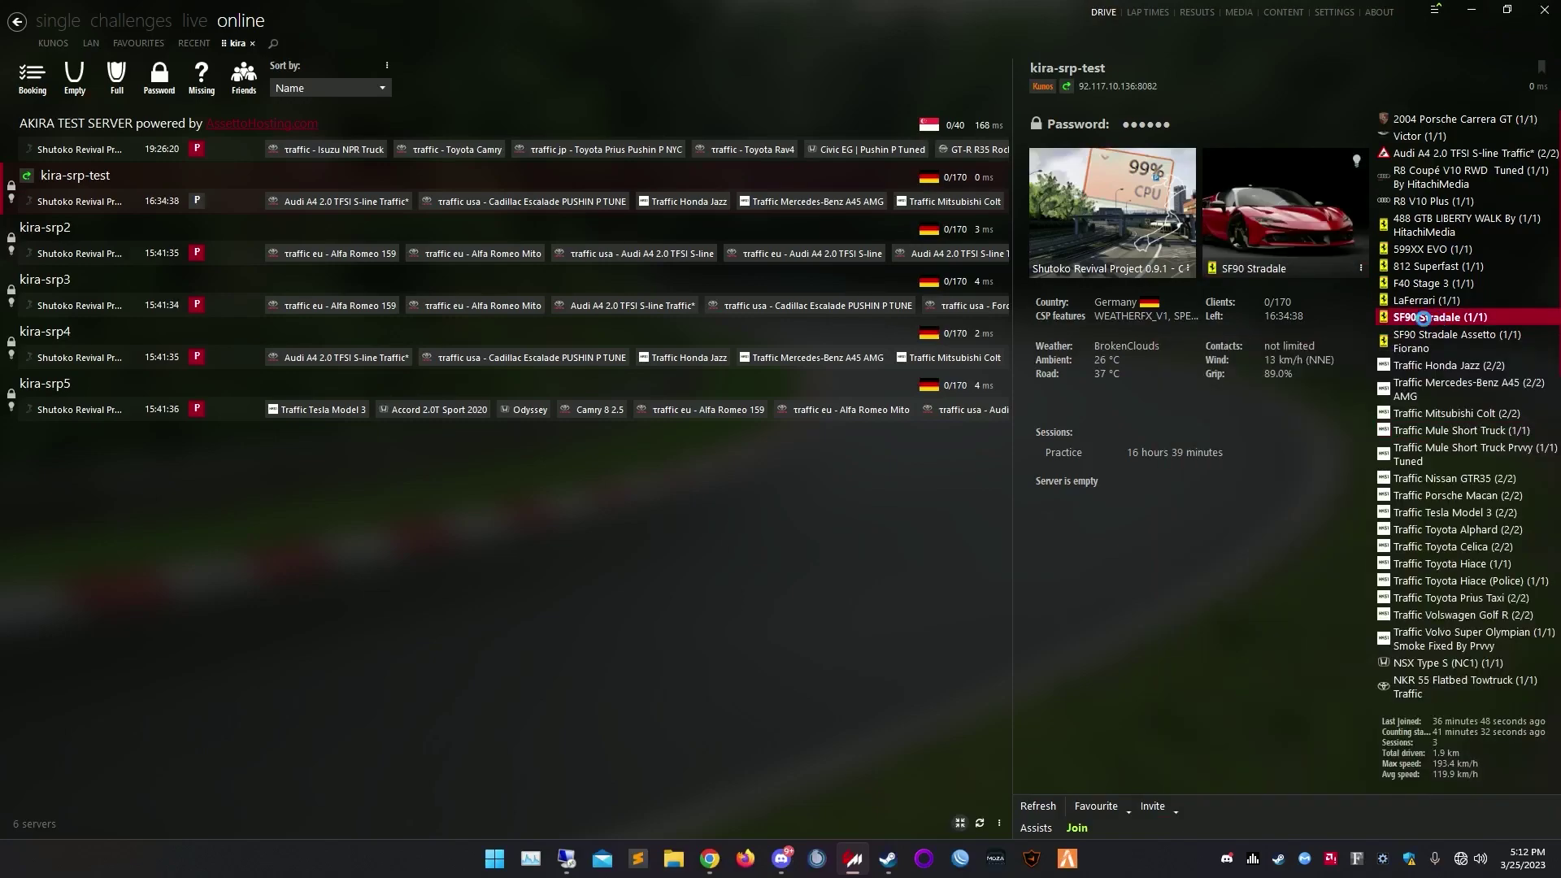